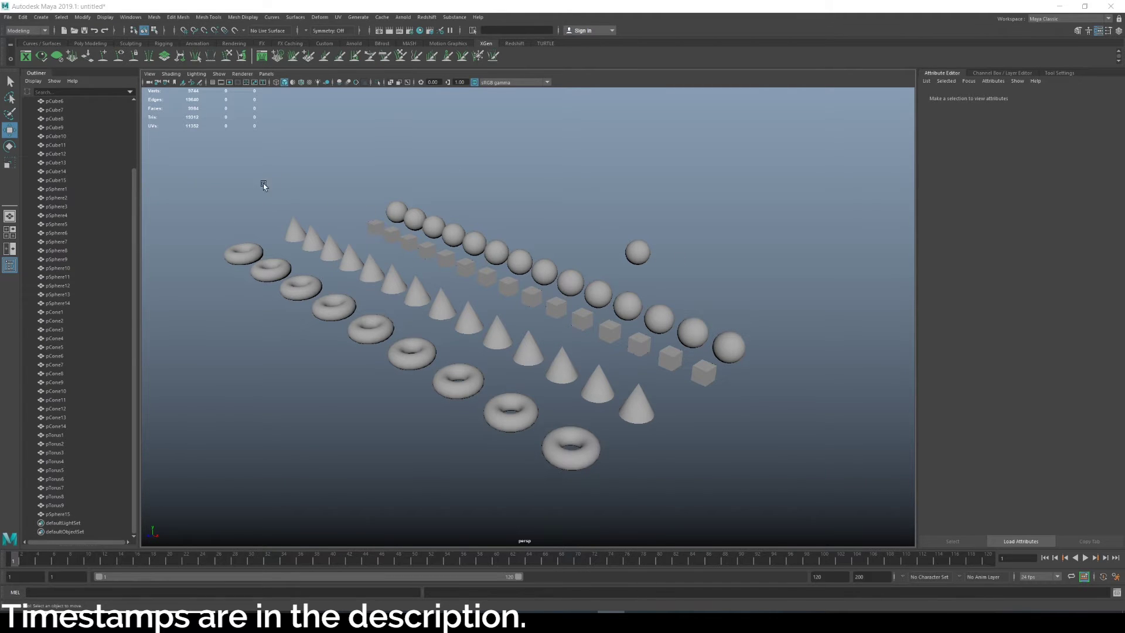
# Step: Box-select objects in the scene, then clear the selection
pyautogui.moveTo(236, 187); pyautogui.dragTo(828, 398)
pyautogui.click(776, 420)
pyautogui.scroll(3, 113, 352)
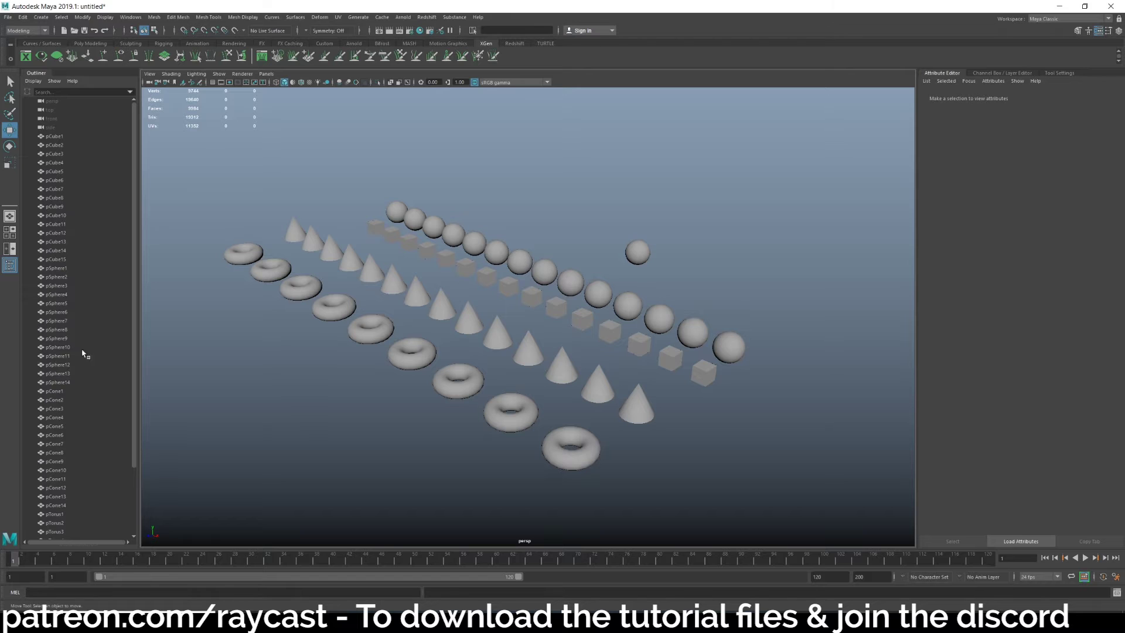
pyautogui.scroll(-3, 103, 357)
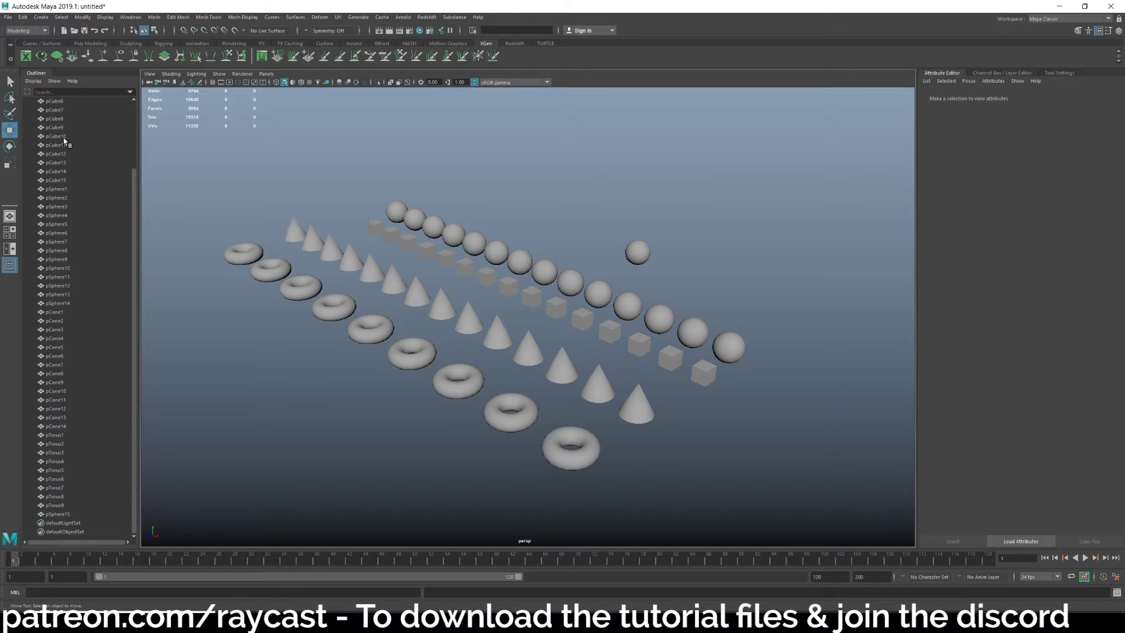
# Step: Switch the input line to Select by Name and try *pSphere* and broader name queries
pyautogui.click(511, 32)
pyautogui.click(472, 32)
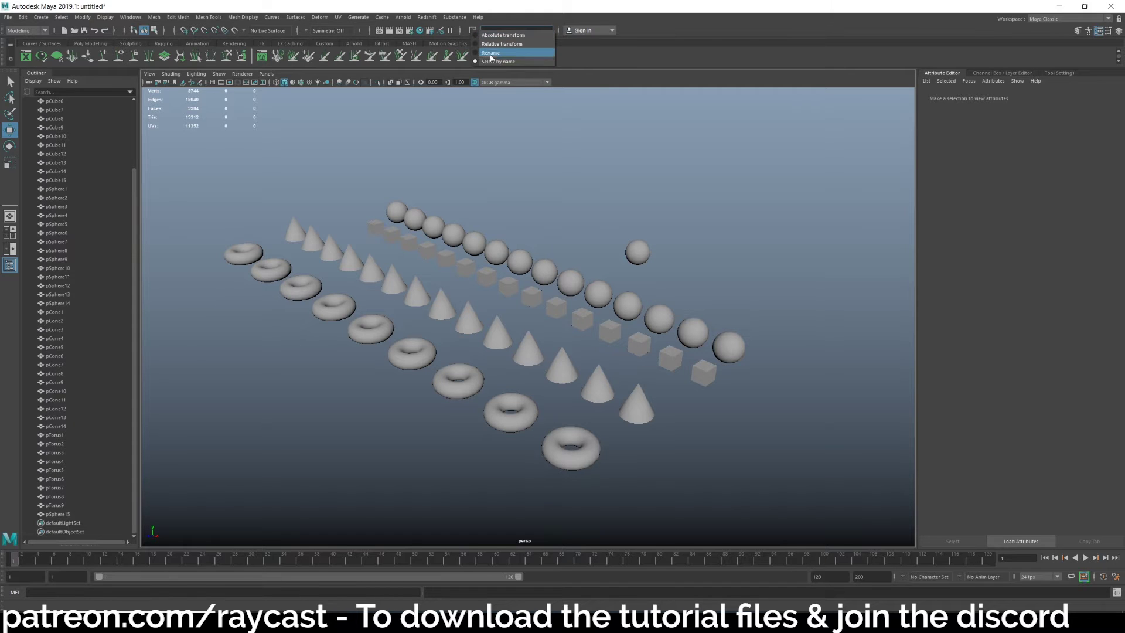
pyautogui.click(510, 29)
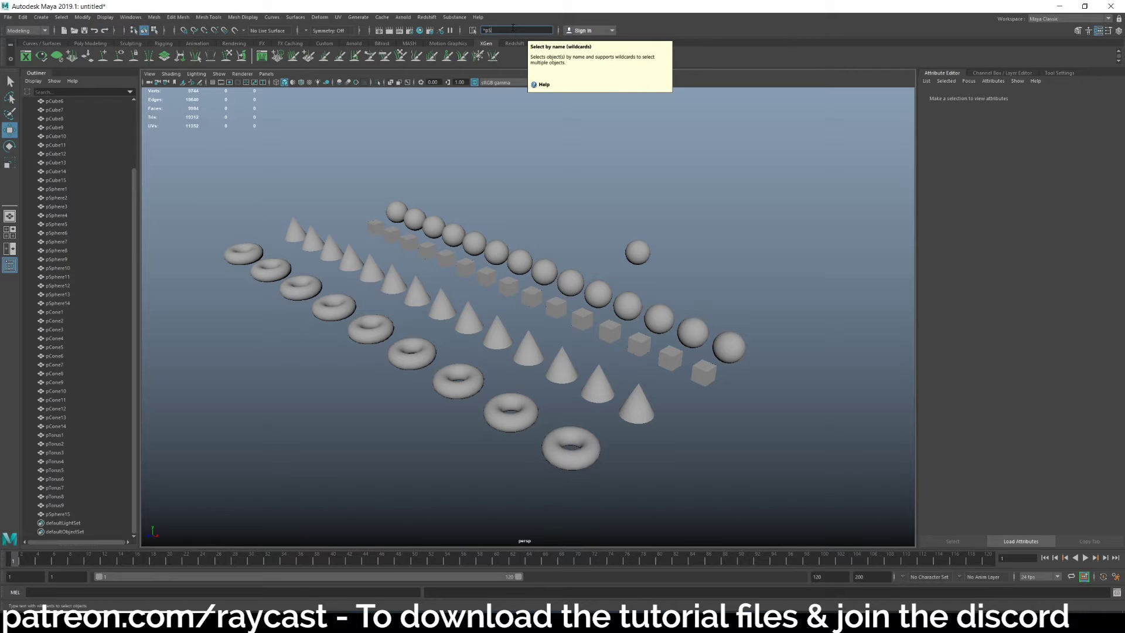
pyautogui.write('*pSphere')
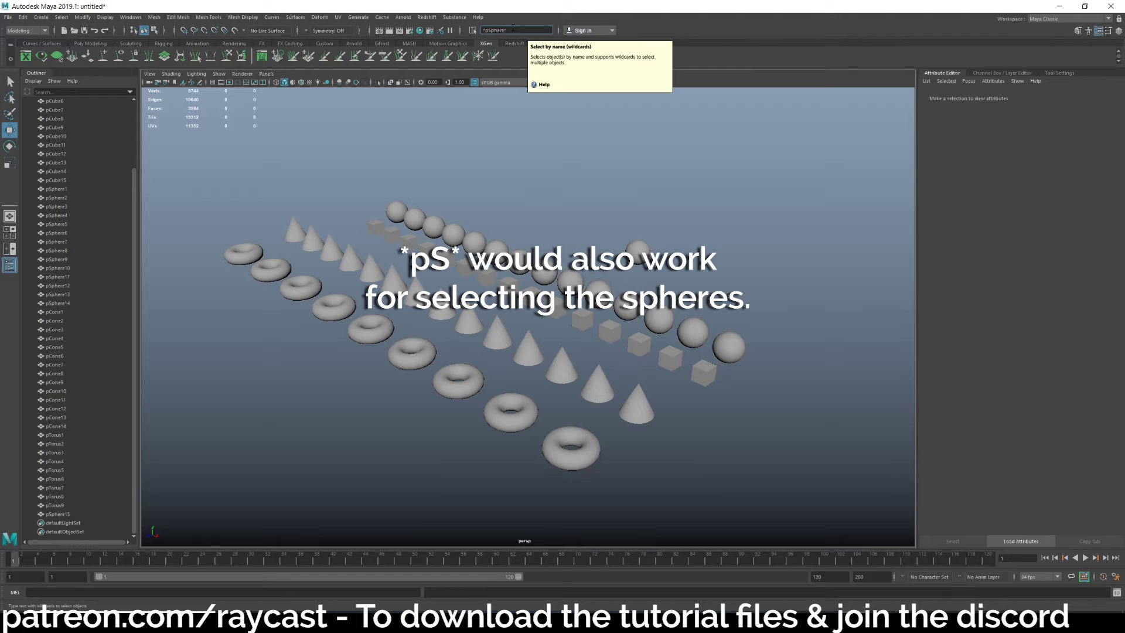
pyautogui.write('*')
pyautogui.press('Return')
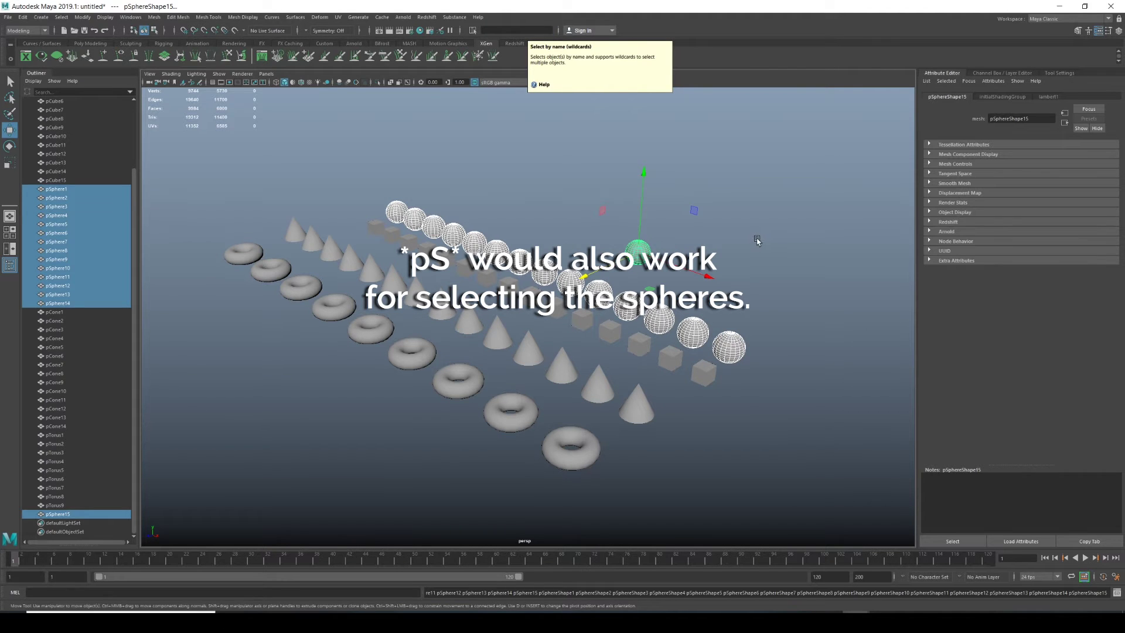
pyautogui.click(514, 32)
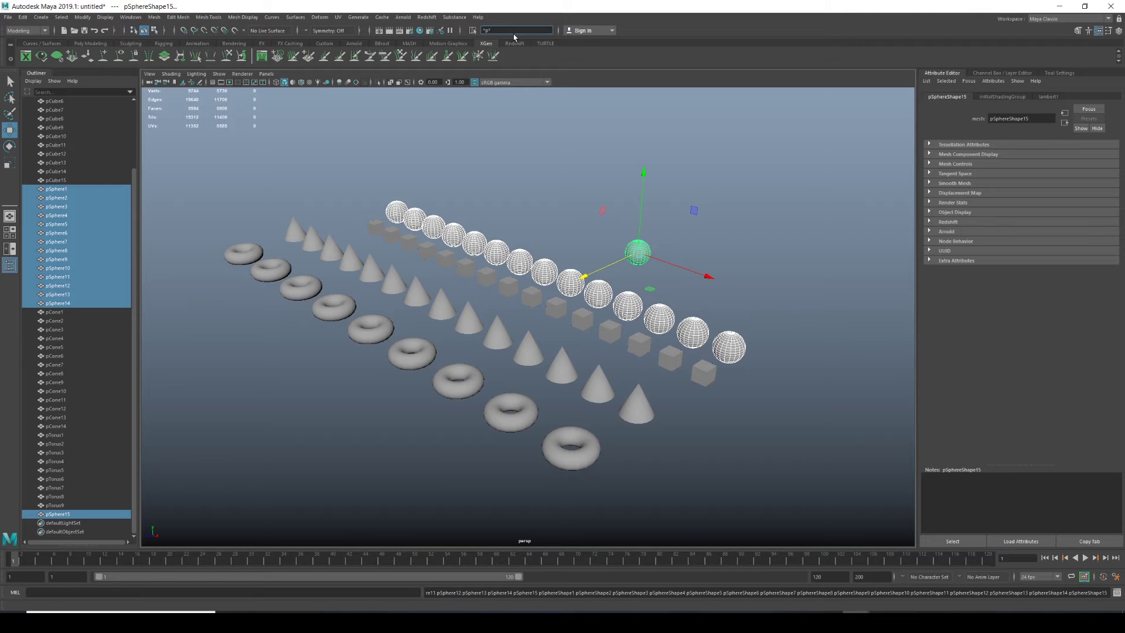
pyautogui.press('Return')
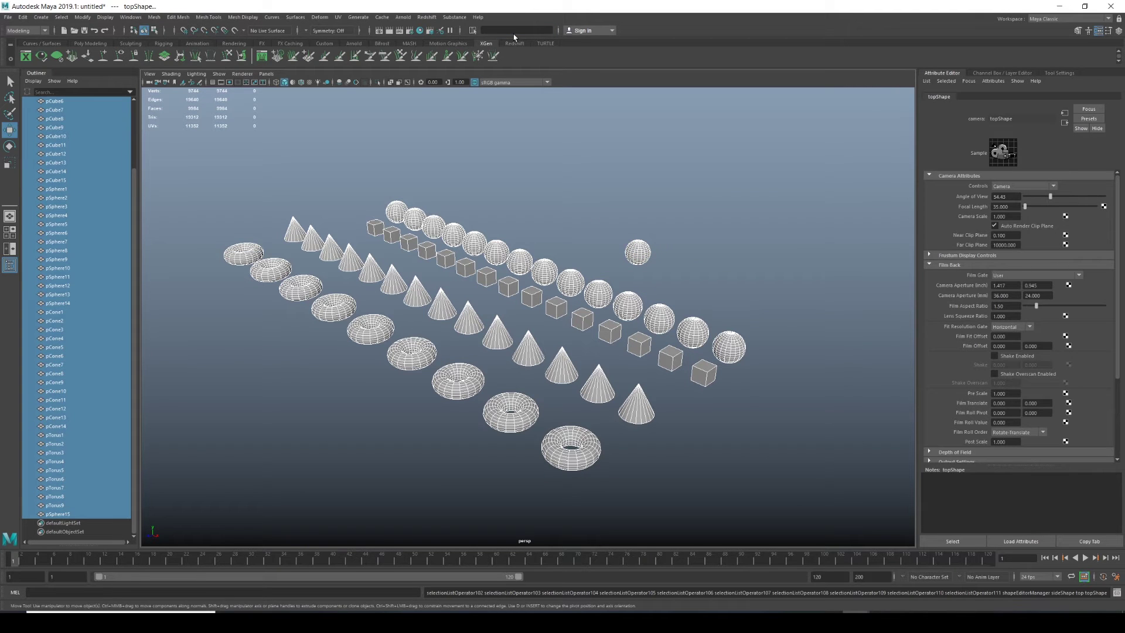
# Step: Select only the spheres with *pSphere and show the Channel Box / Layer Editor
pyautogui.click(596, 234)
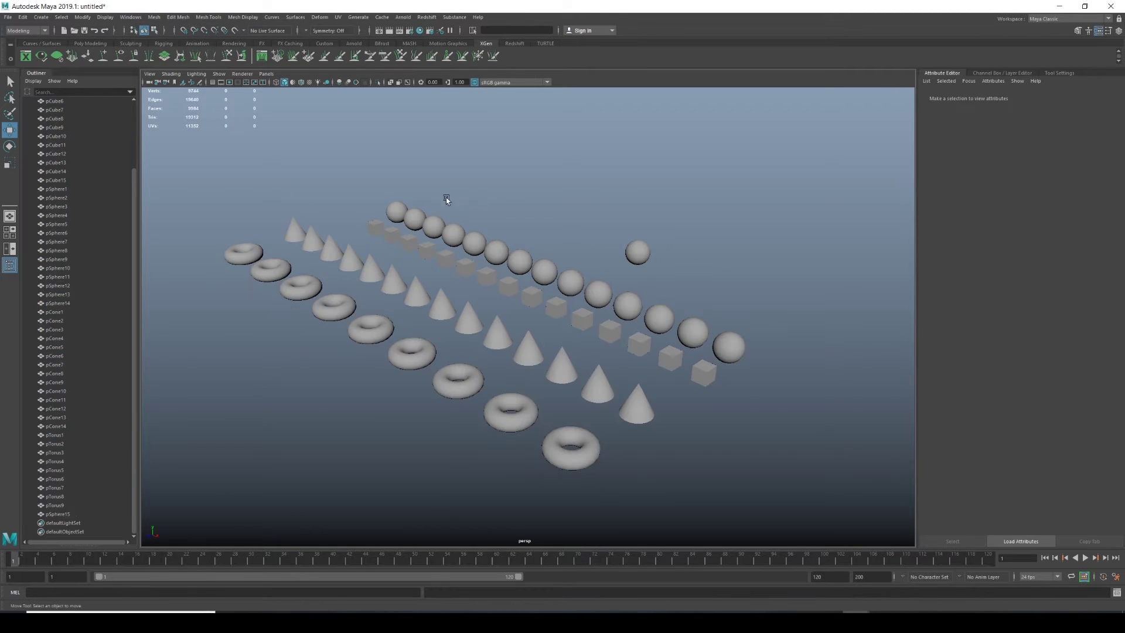
pyautogui.click(493, 30)
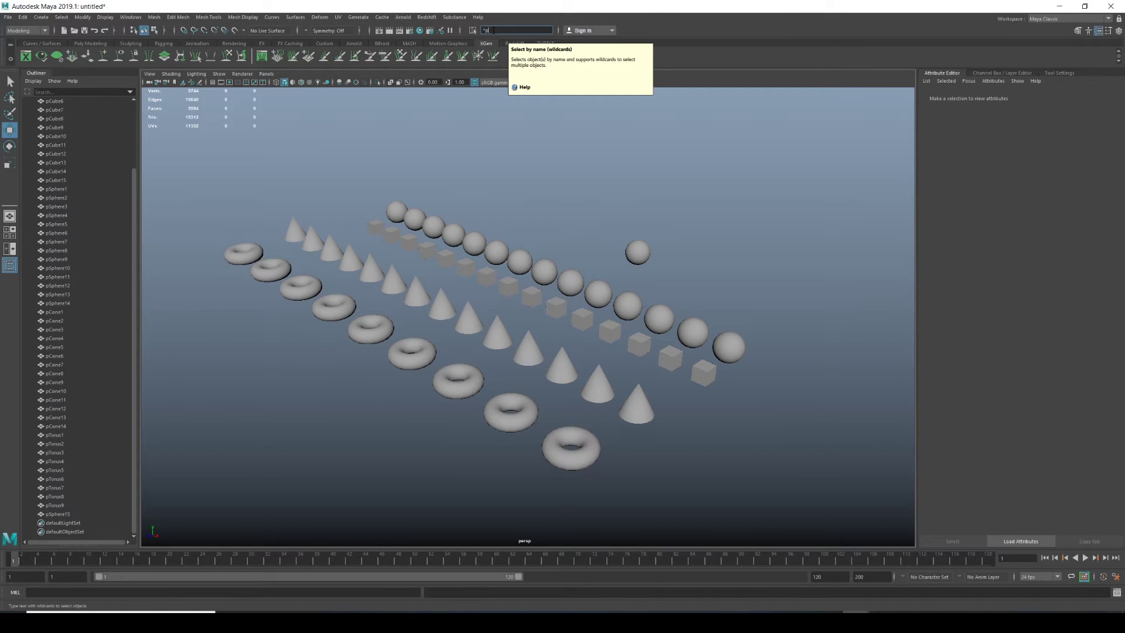
pyautogui.write('*pSphere*')
pyautogui.press('Return')
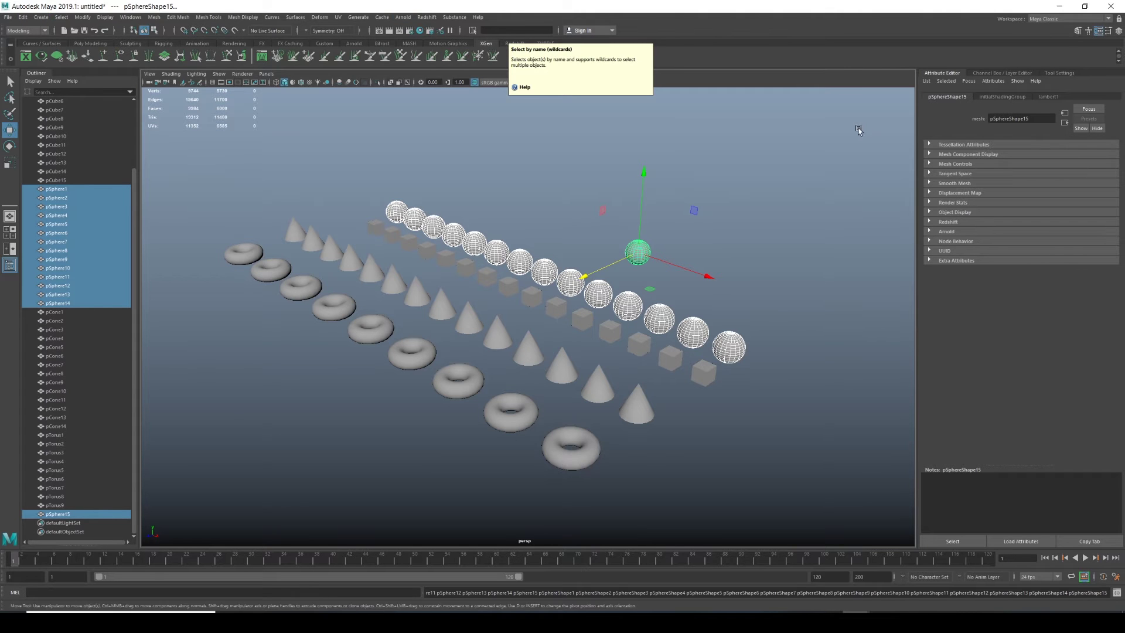
pyautogui.click(1009, 73)
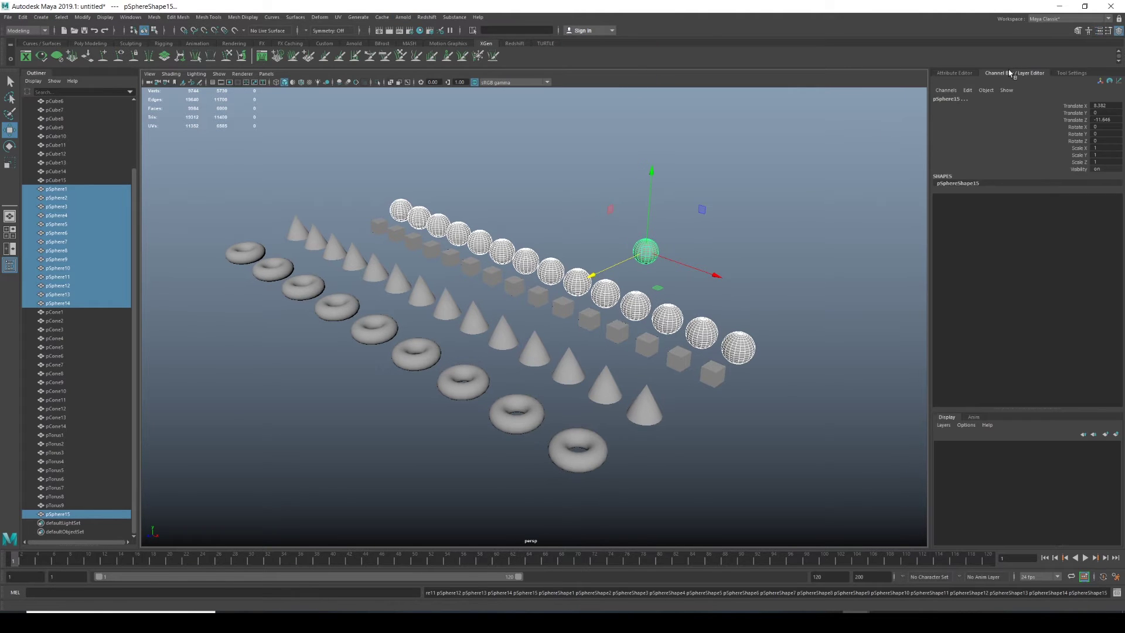
# Step: Create a new display layer from the selected spheres and name it balls
pyautogui.click(1116, 435)
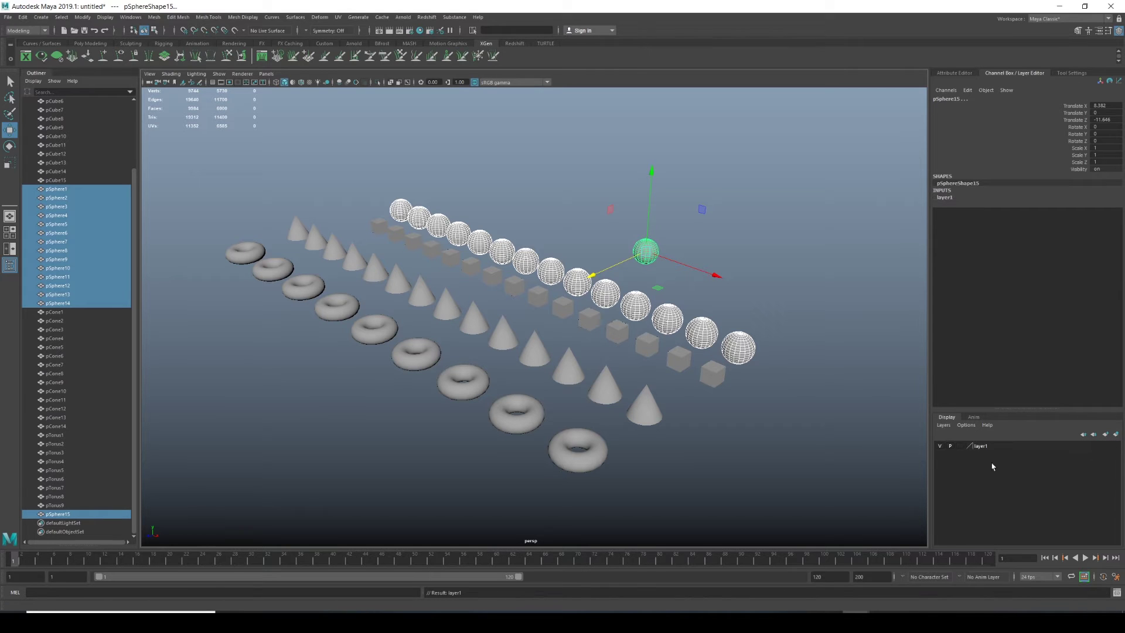
pyautogui.doubleClick(980, 447)
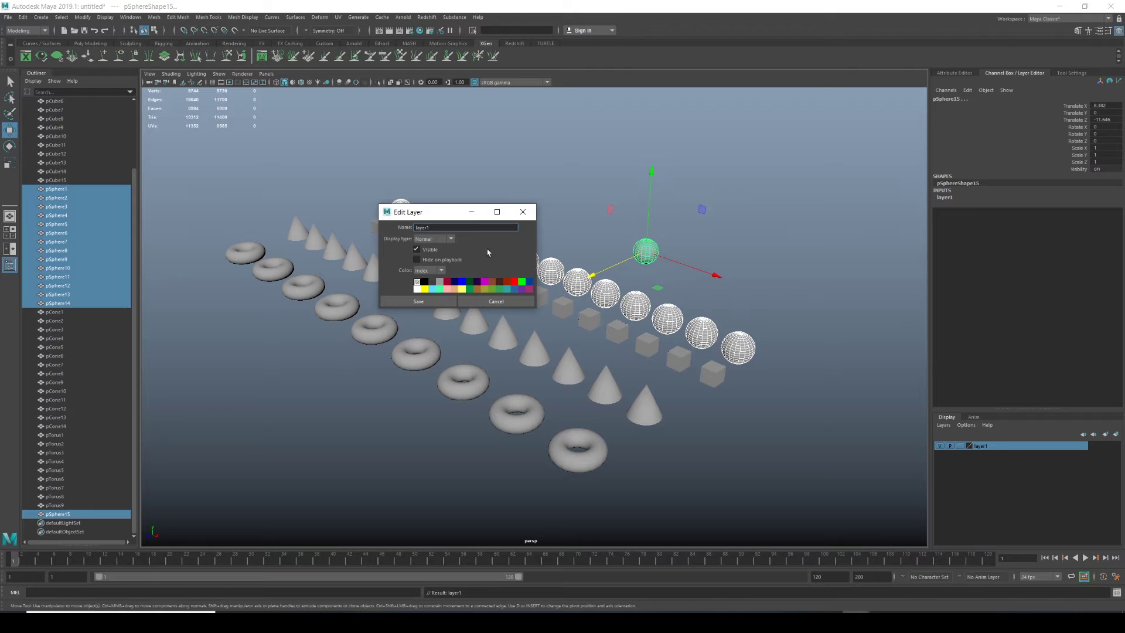
pyautogui.write('balls')
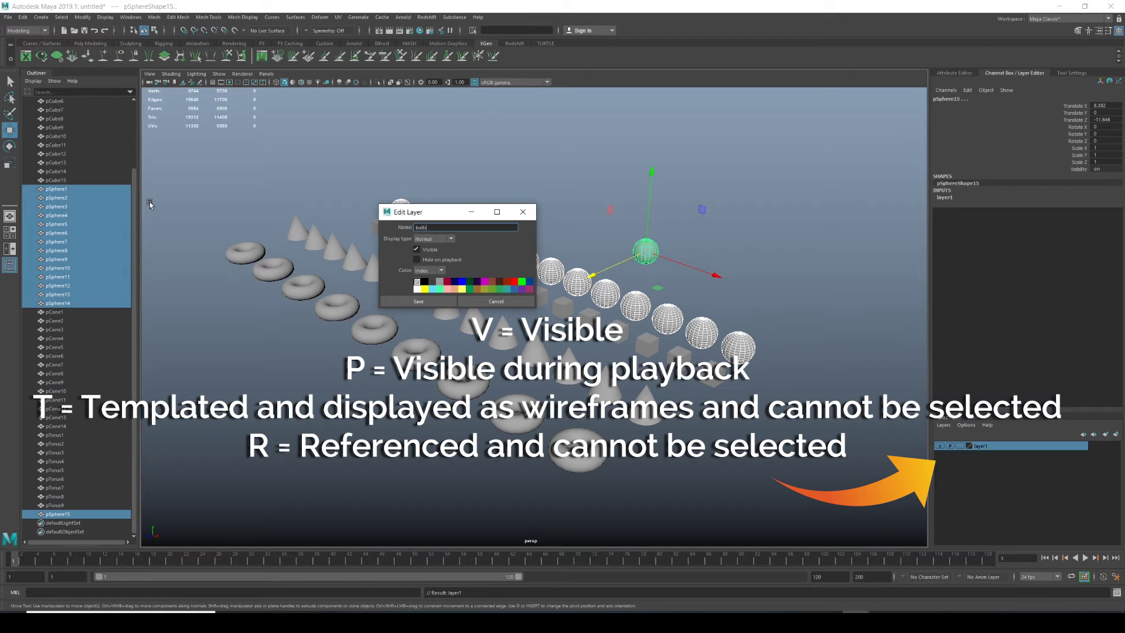
pyautogui.click(419, 301)
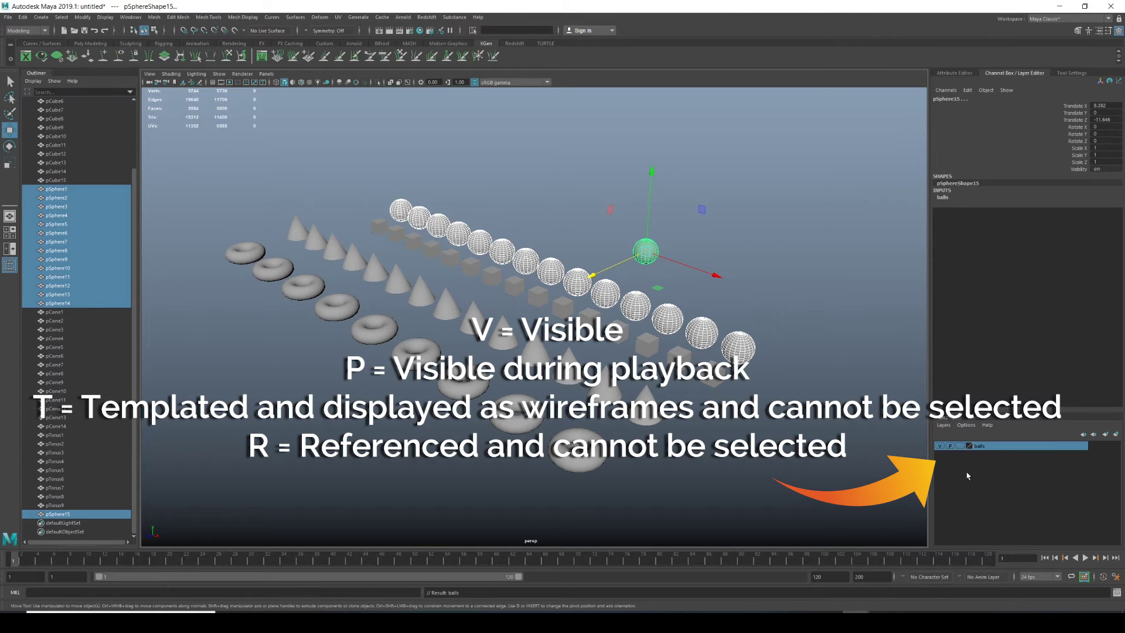
# Step: Test the balls layer's visibility and template/reference toggles, ending back at normal display
pyautogui.click(941, 447)
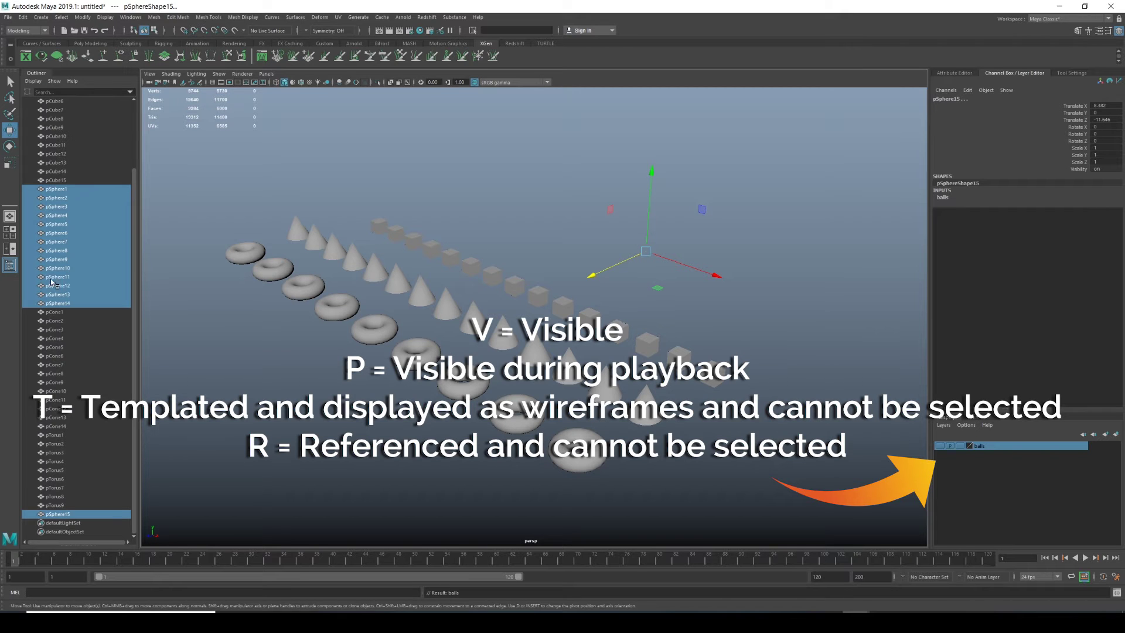
pyautogui.click(939, 446)
pyautogui.click(960, 446)
pyautogui.click(959, 447)
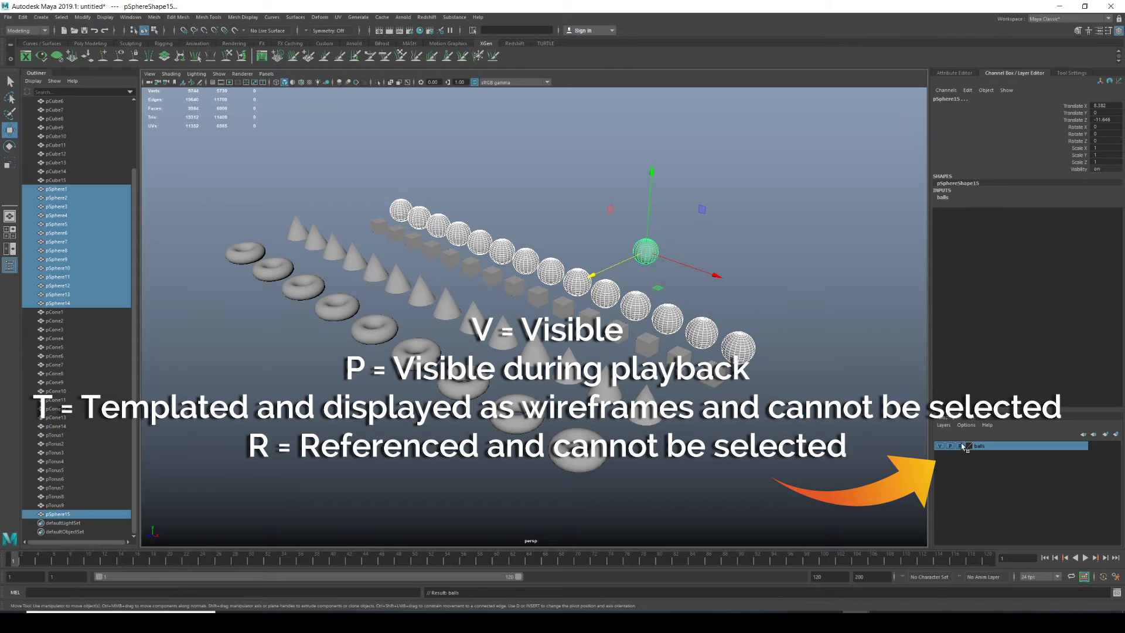
pyautogui.click(735, 366)
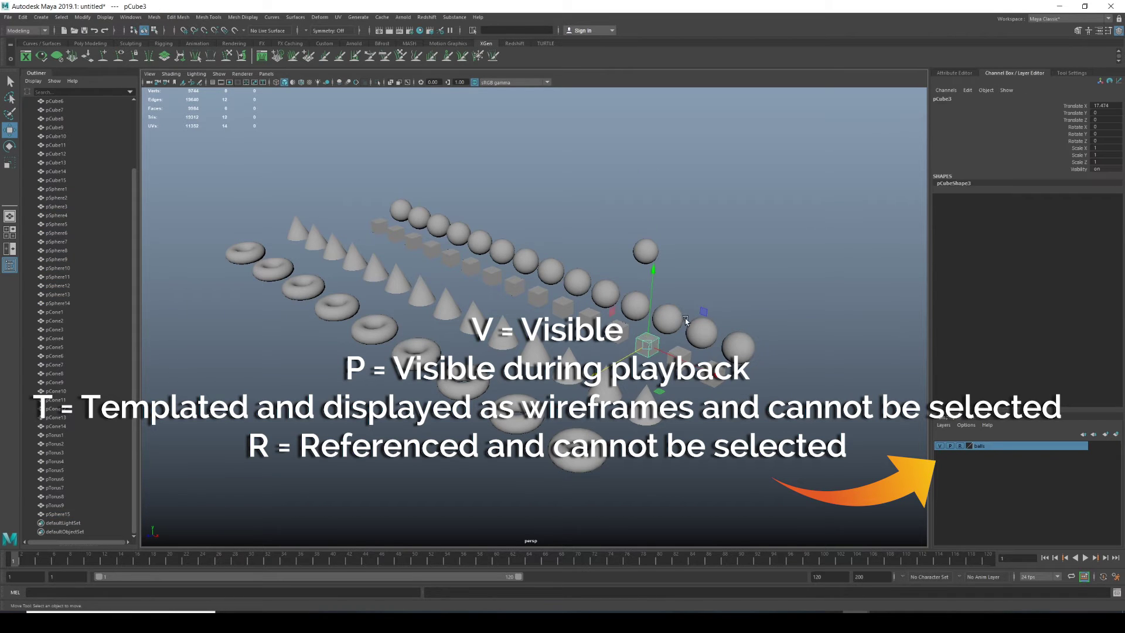
pyautogui.click(959, 445)
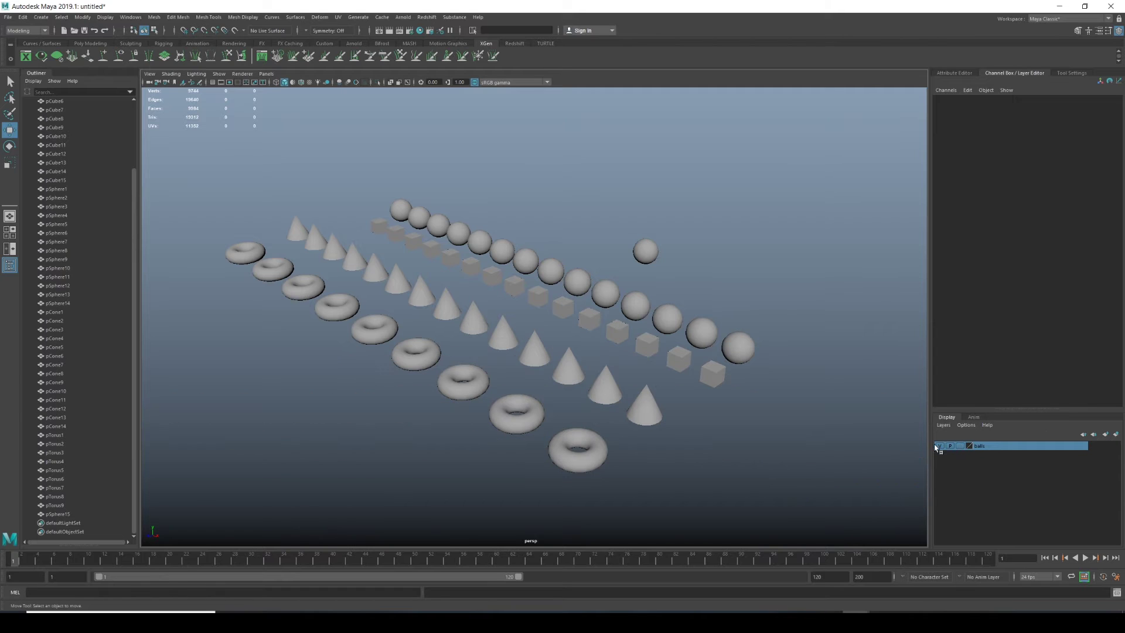
# Step: Use Select Objects on the balls layer to select all fifteen spheres
pyautogui.rightClick(987, 445)
pyautogui.click(1019, 482)
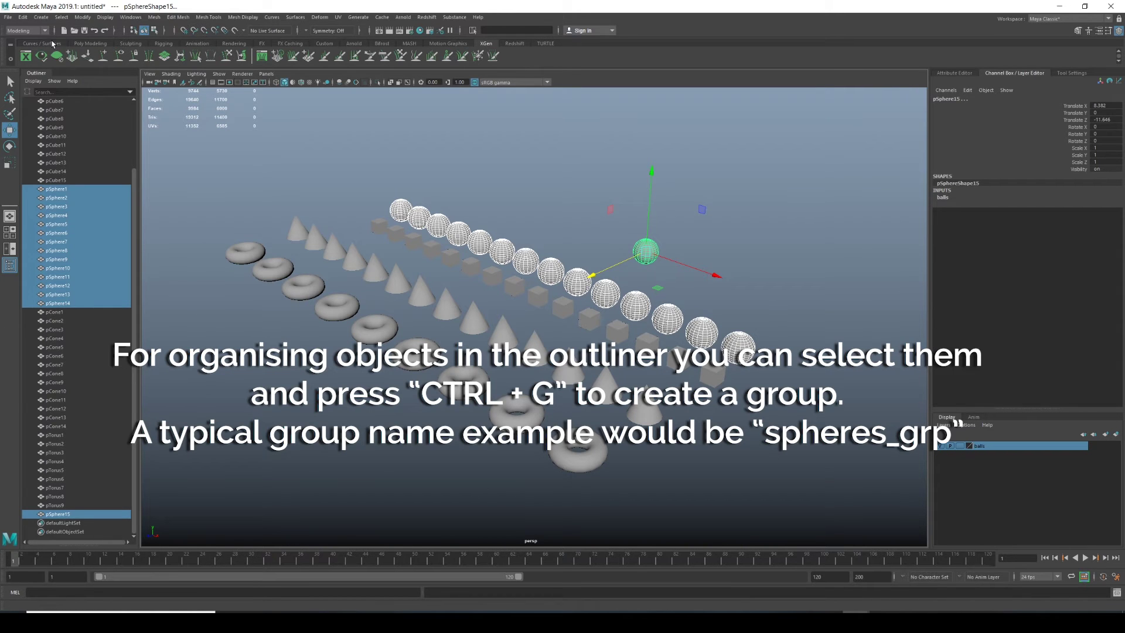
# Step: Create a Quick Select Set named Ball_set from the selected spheres
pyautogui.click(41, 18)
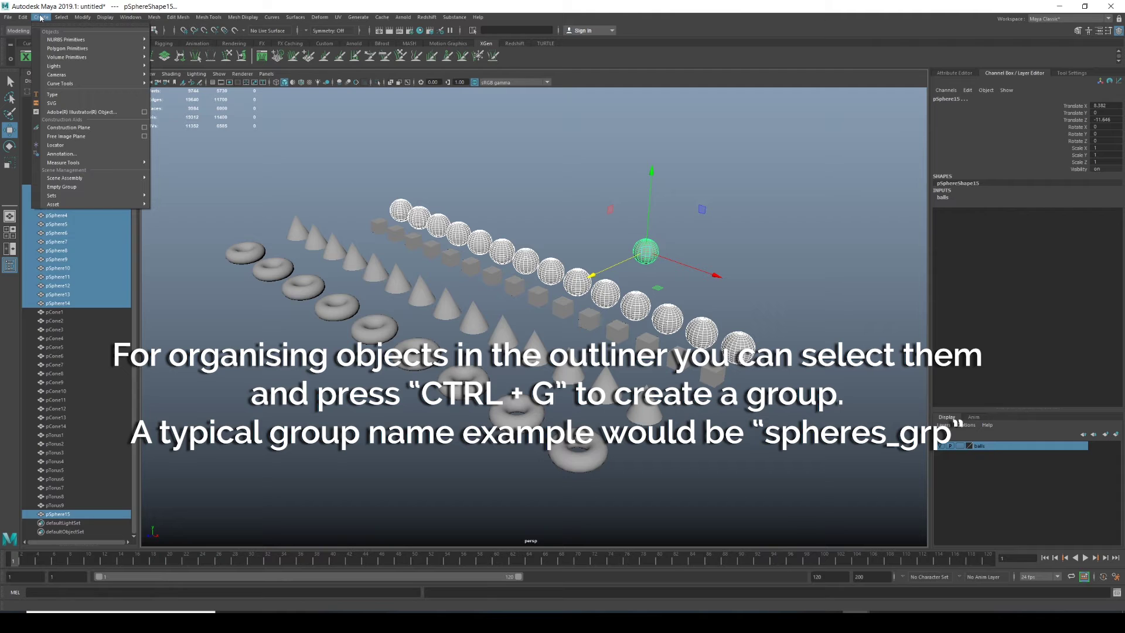
pyautogui.moveTo(82, 195)
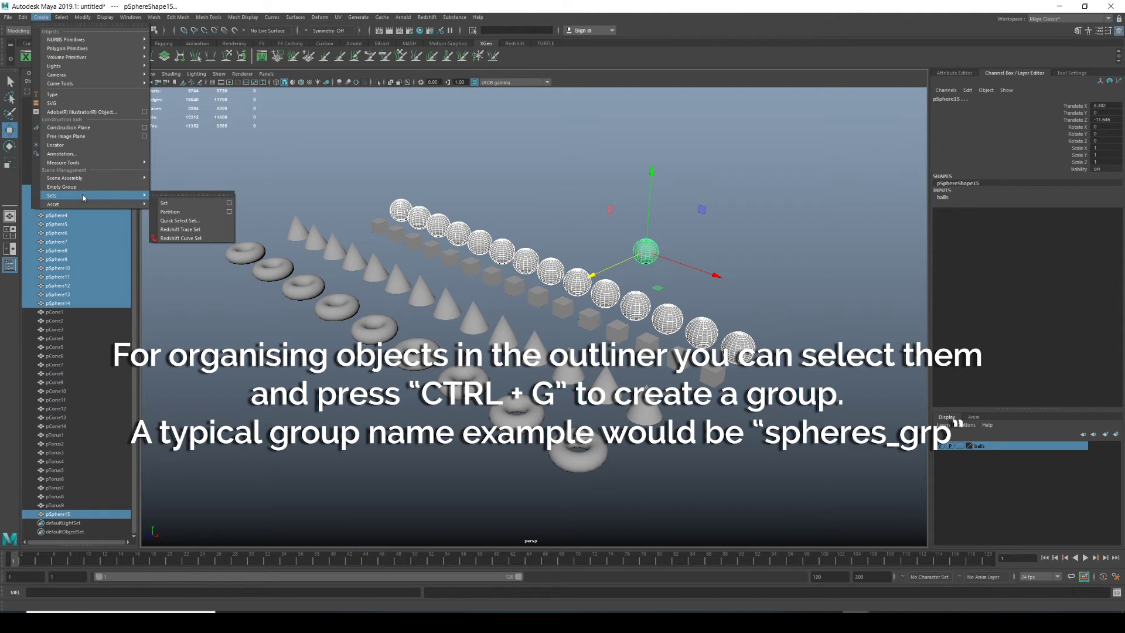
pyautogui.click(182, 221)
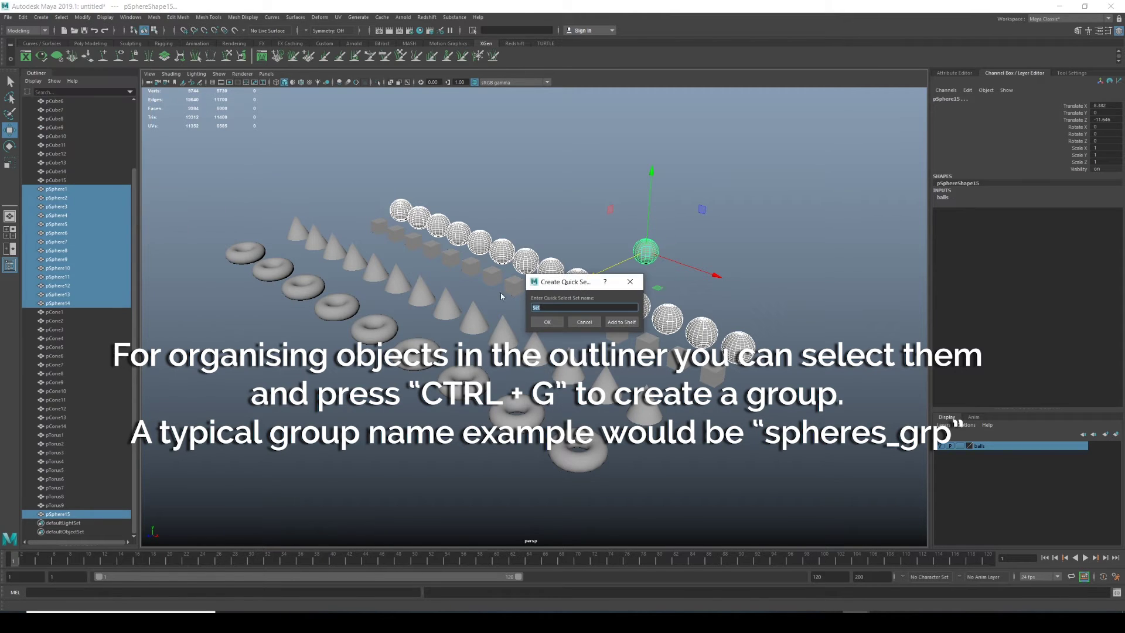
pyautogui.write('Ball_s')
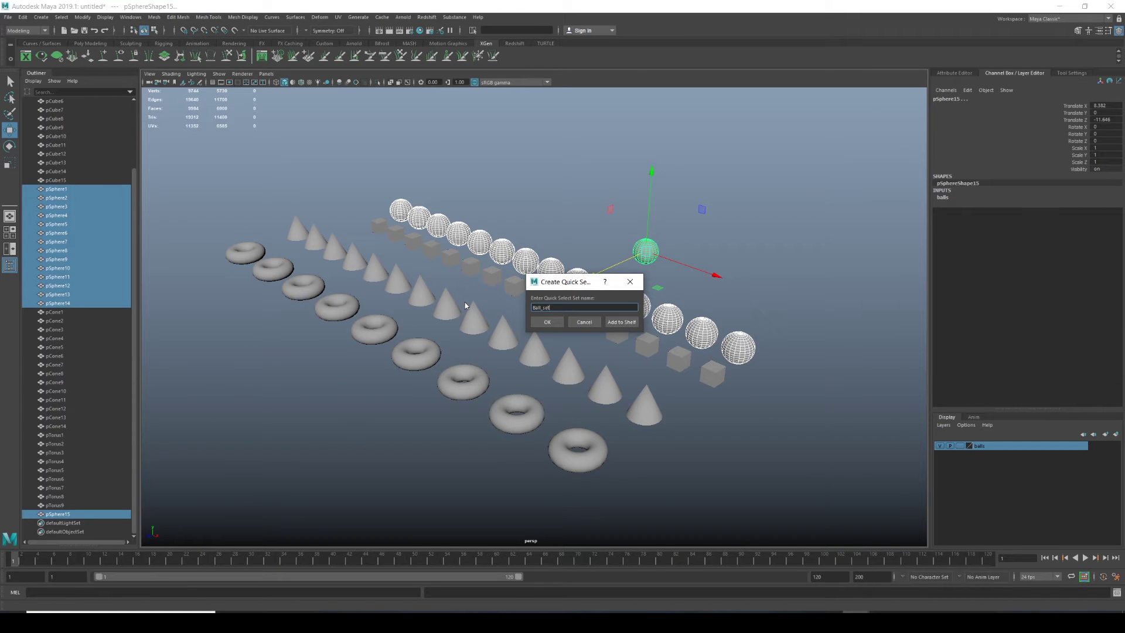
pyautogui.click(547, 322)
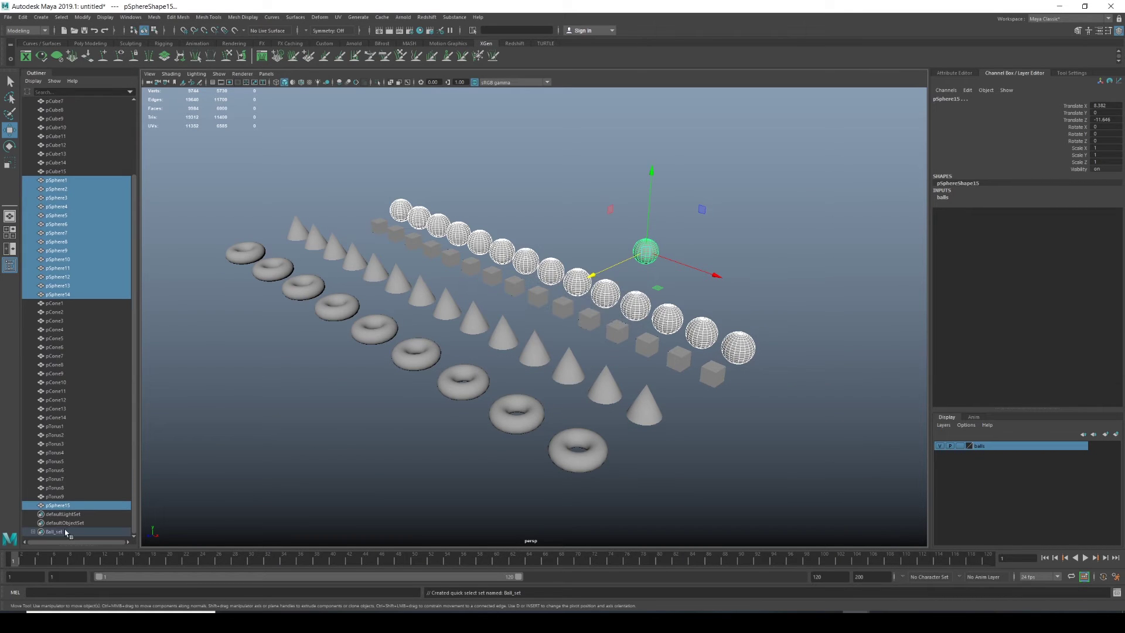
pyautogui.click(63, 533)
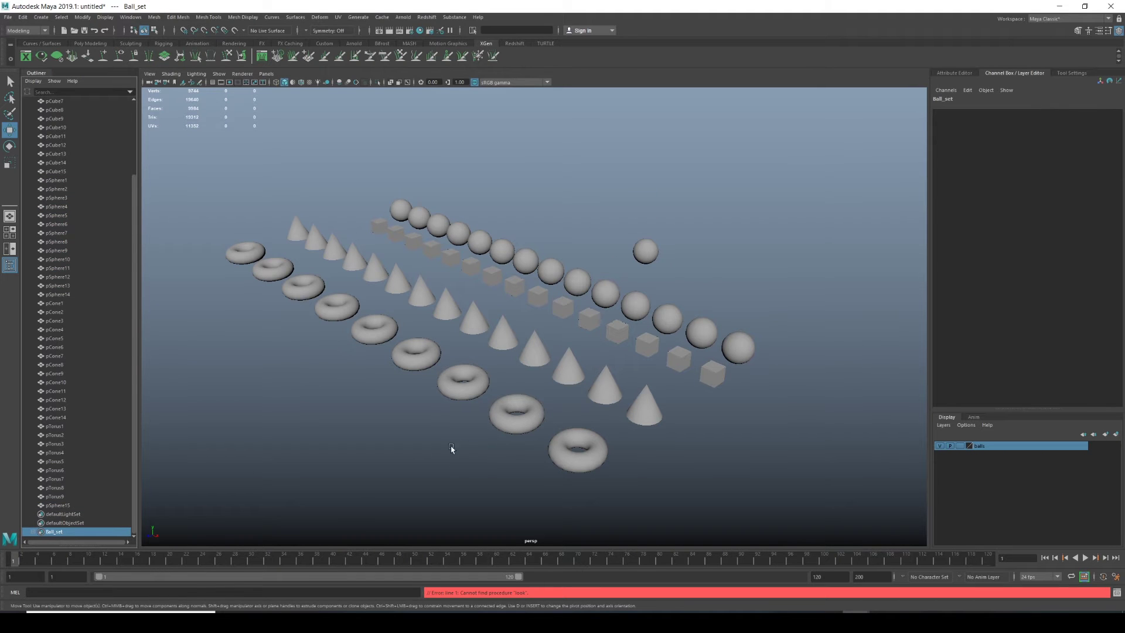
pyautogui.rightClick(54, 531)
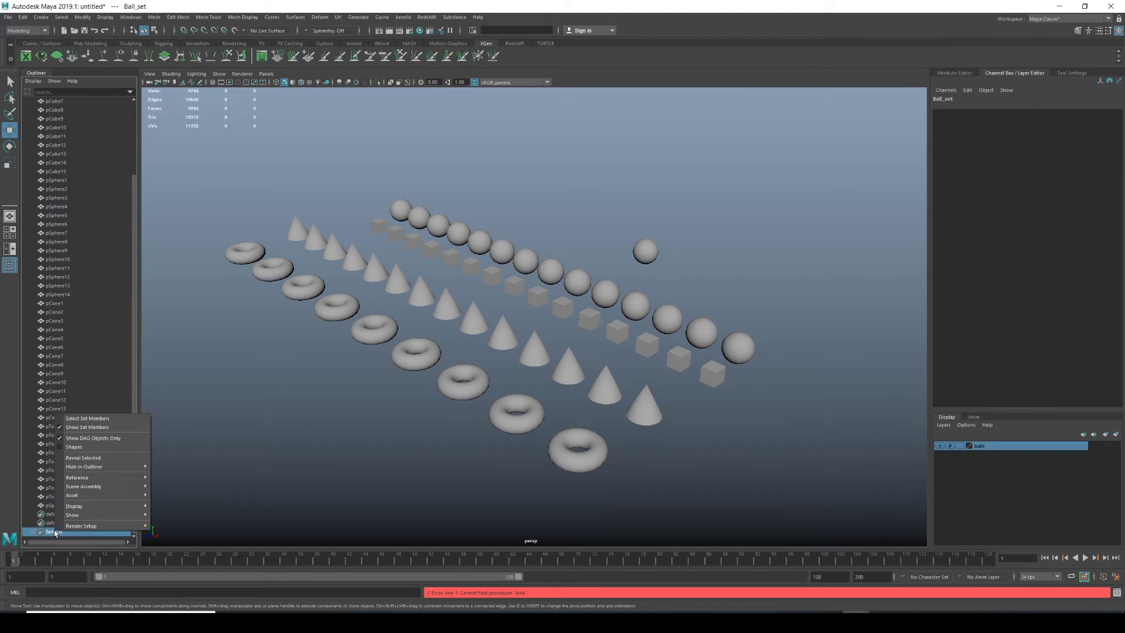
pyautogui.click(88, 417)
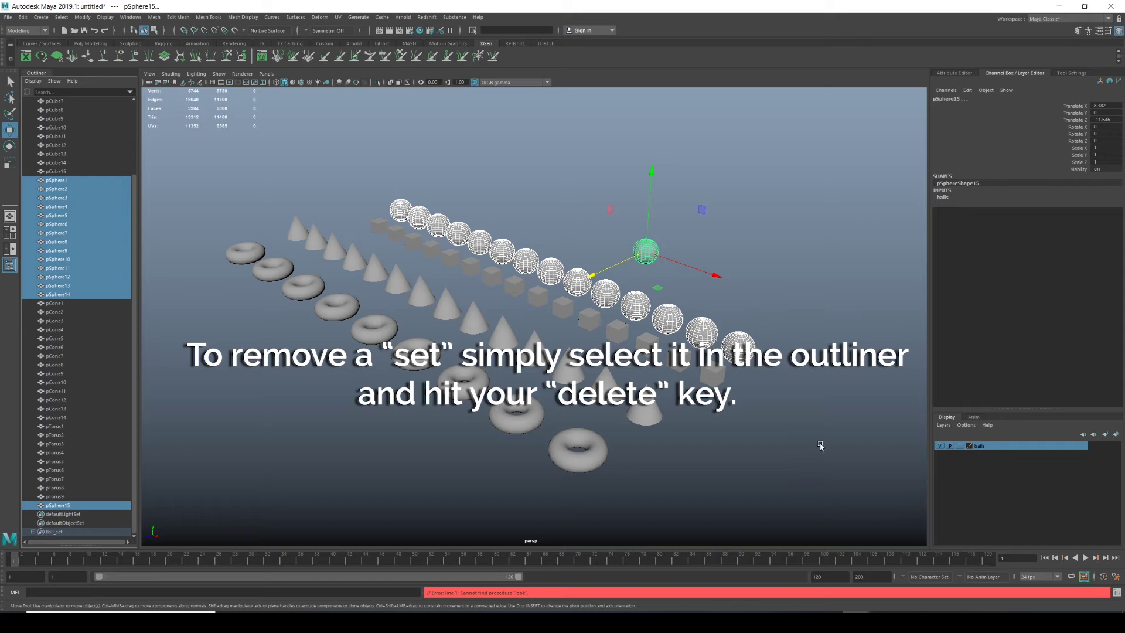
# Step: Select pSphere15, then select all members of its set from the Outliner
pyautogui.click(826, 442)
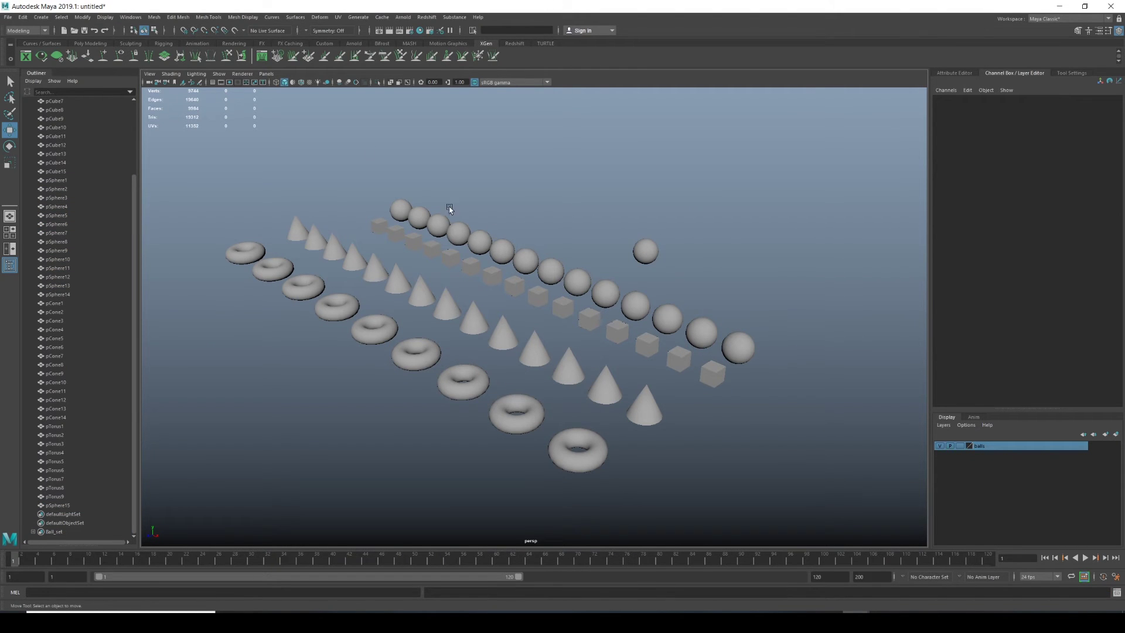
pyautogui.click(647, 256)
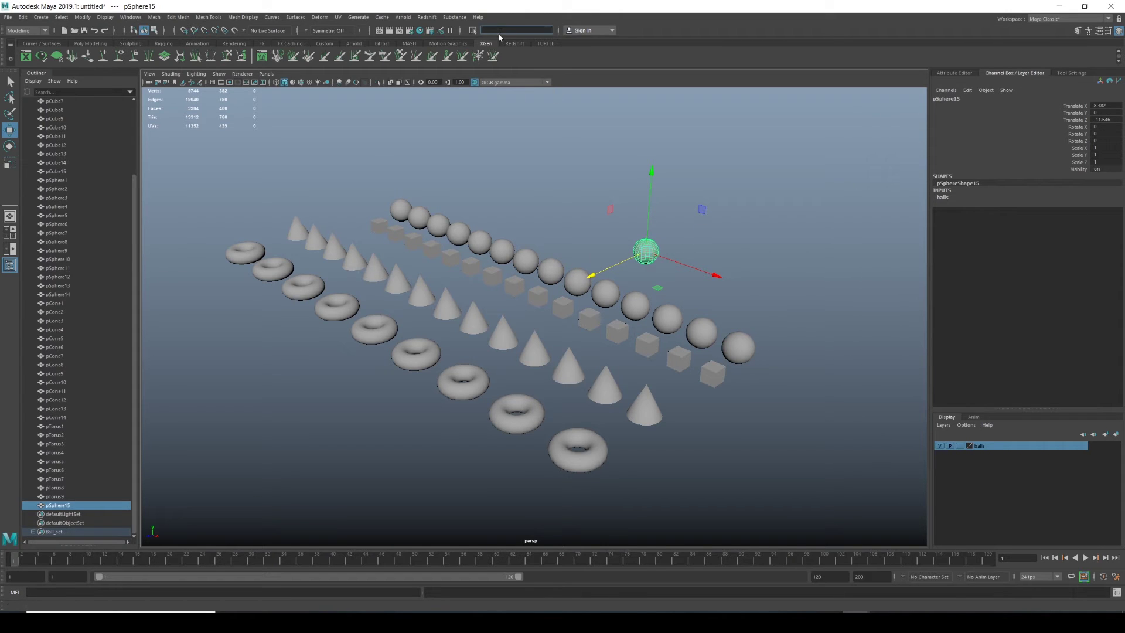
pyautogui.rightClick(56, 531)
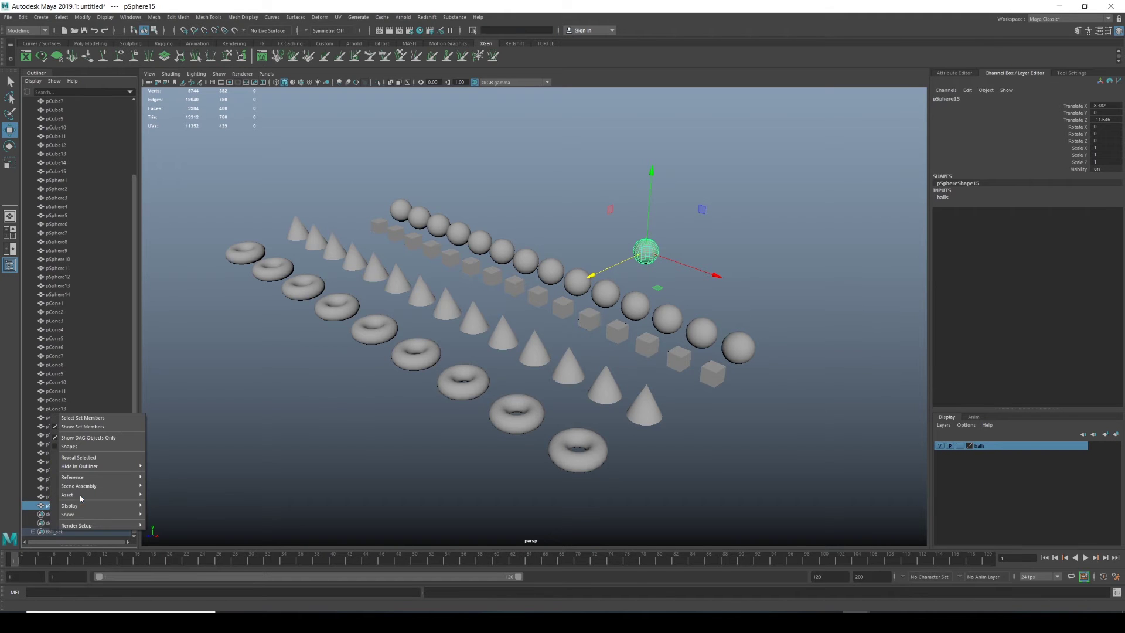
pyautogui.click(83, 418)
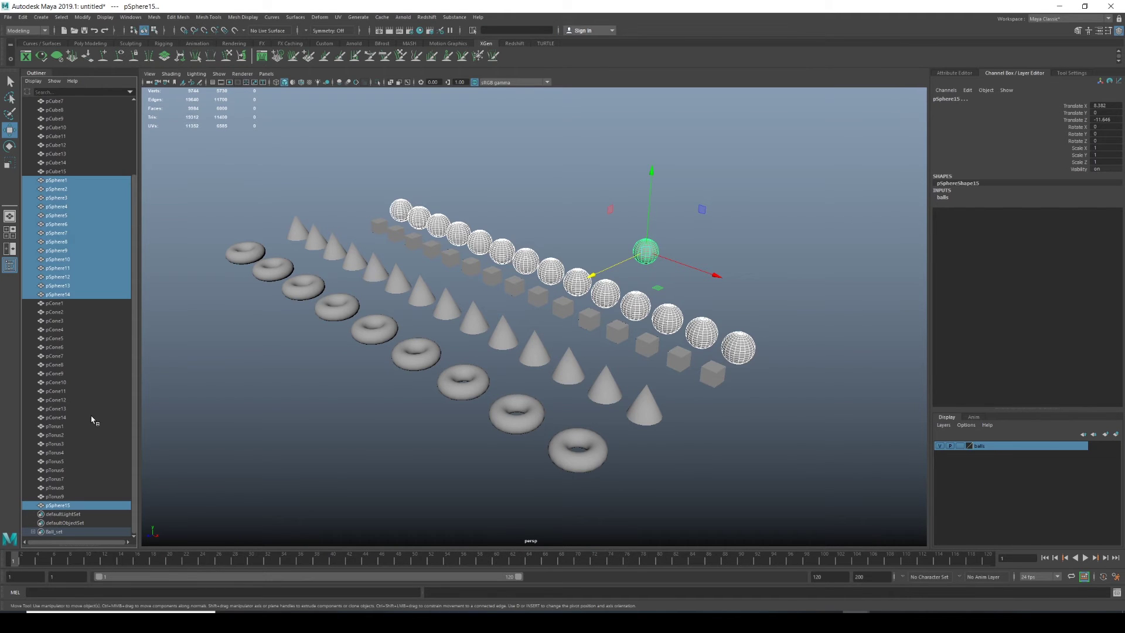
# Step: Switch the input line to Rename mode and highlight the current name
pyautogui.click(473, 30)
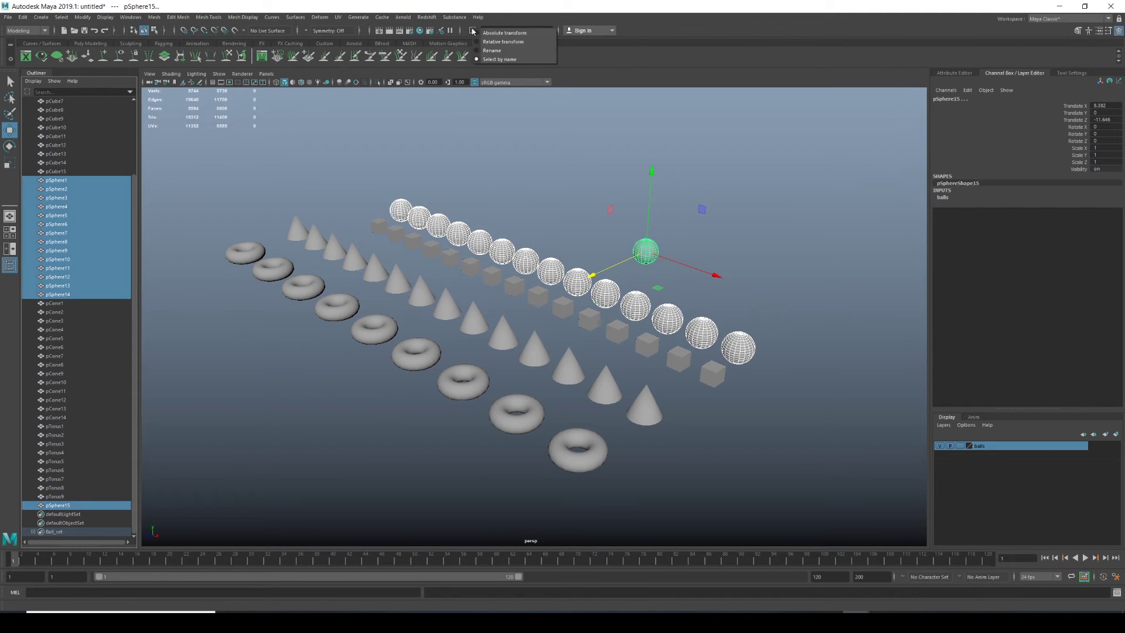
pyautogui.click(495, 53)
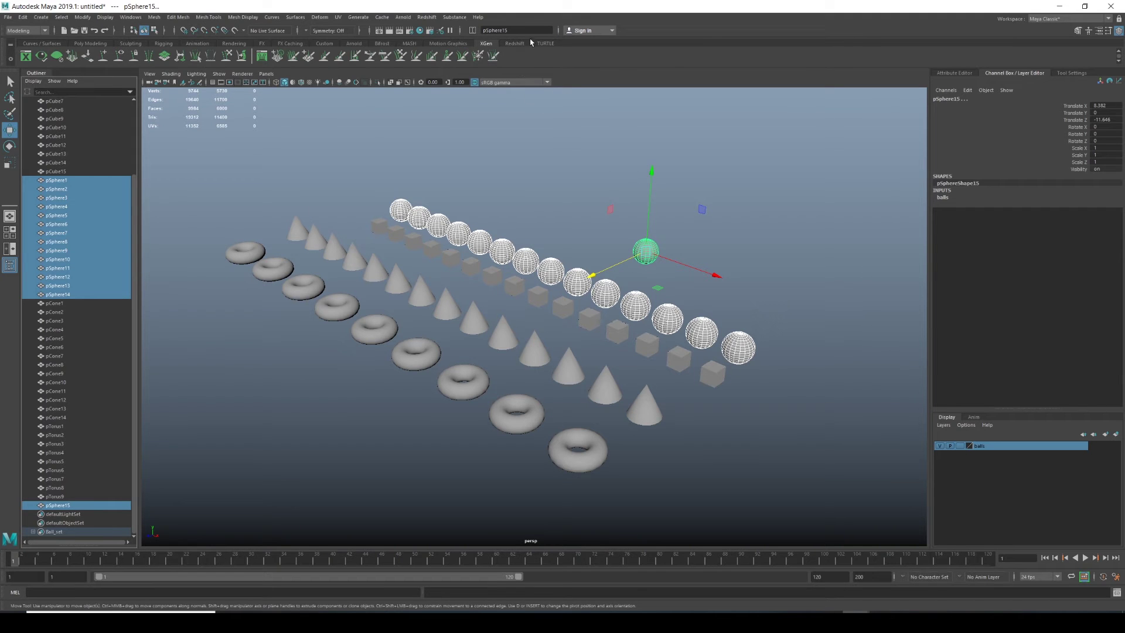
pyautogui.click(495, 29)
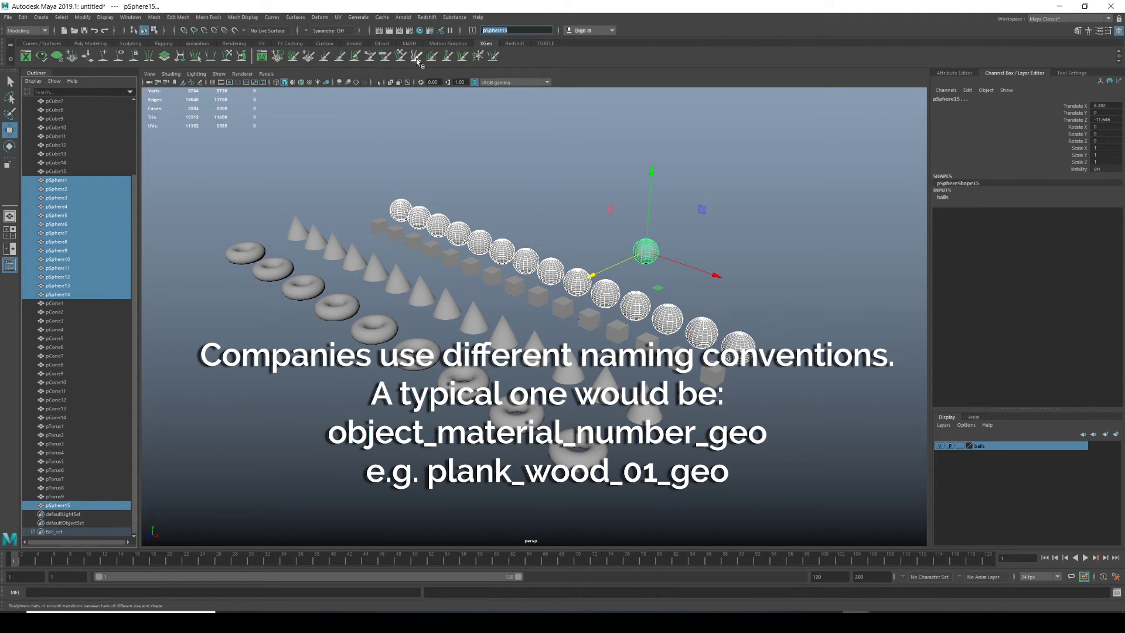
# Step: Rename the spheres to ball29, then to ball_geo, and mark the trailing digits
pyautogui.write('ball29')
pyautogui.press('Return')
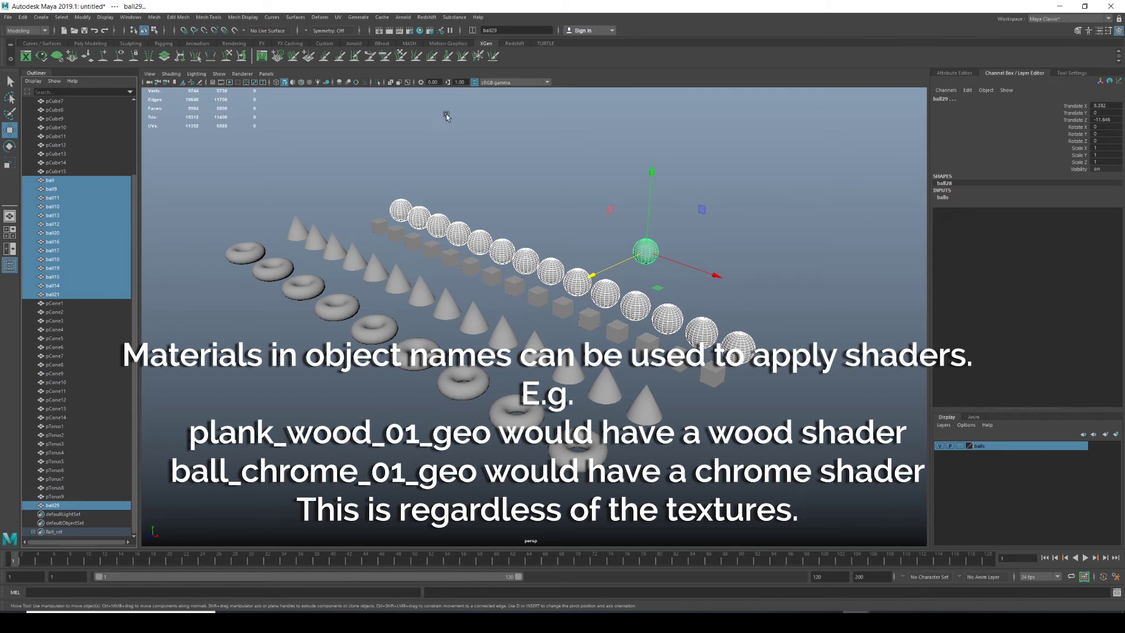
pyautogui.click(509, 30)
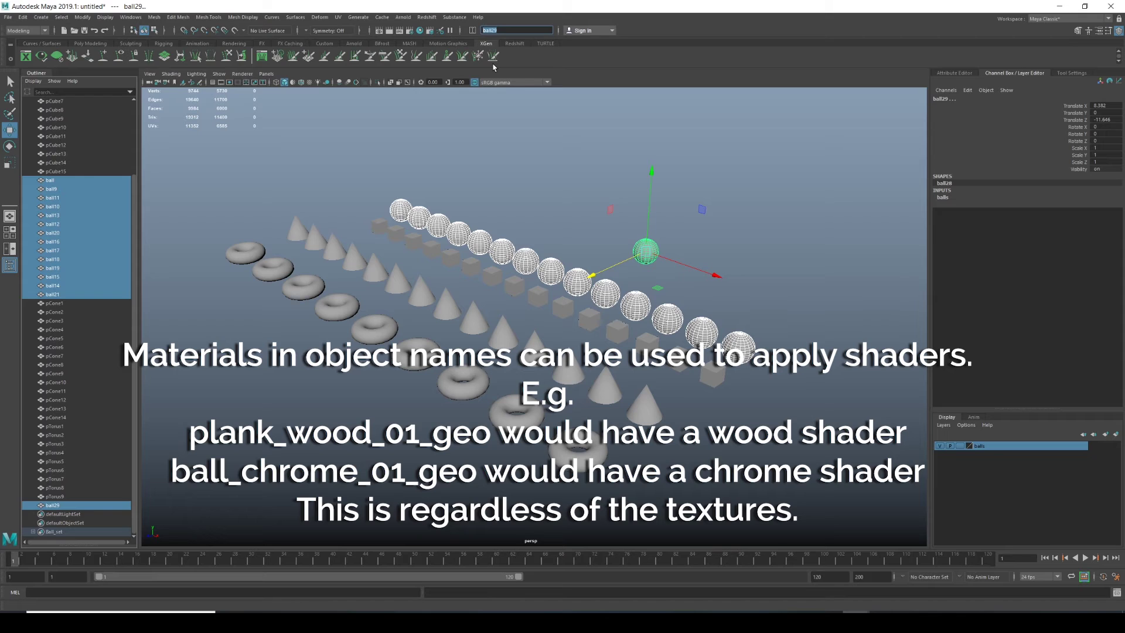
pyautogui.press('BackSpace')
pyautogui.write('ball_geo')
pyautogui.press('Return')
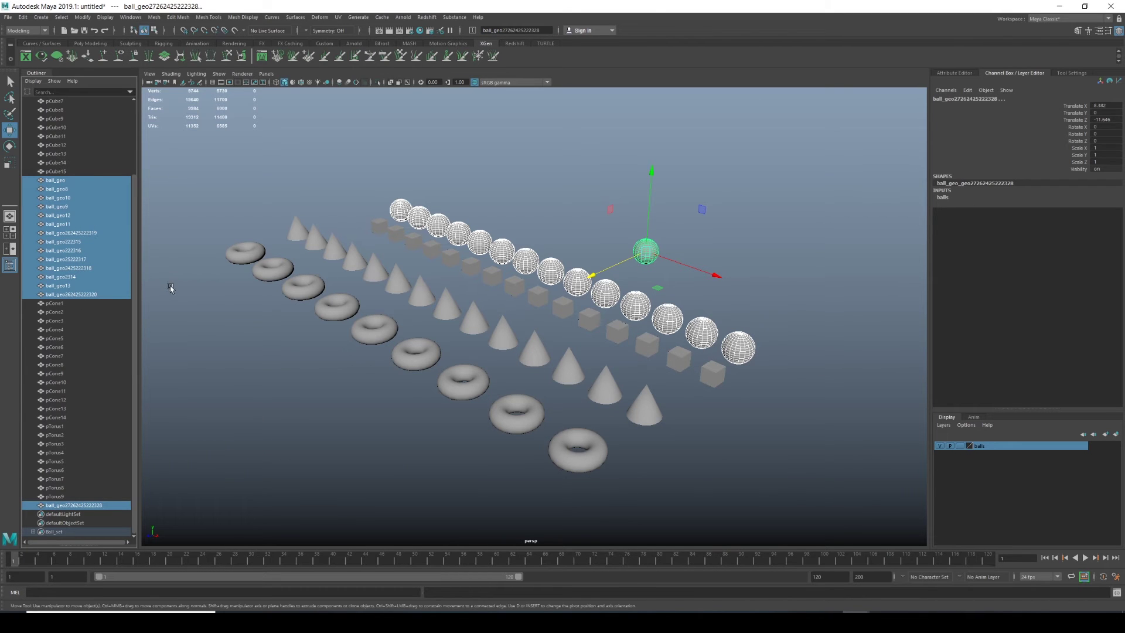
pyautogui.moveTo(496, 30); pyautogui.dragTo(582, 33)
# Step: Edit the name to ball_chrome_ and apply it to all the spheres
pyautogui.press('BackSpace')
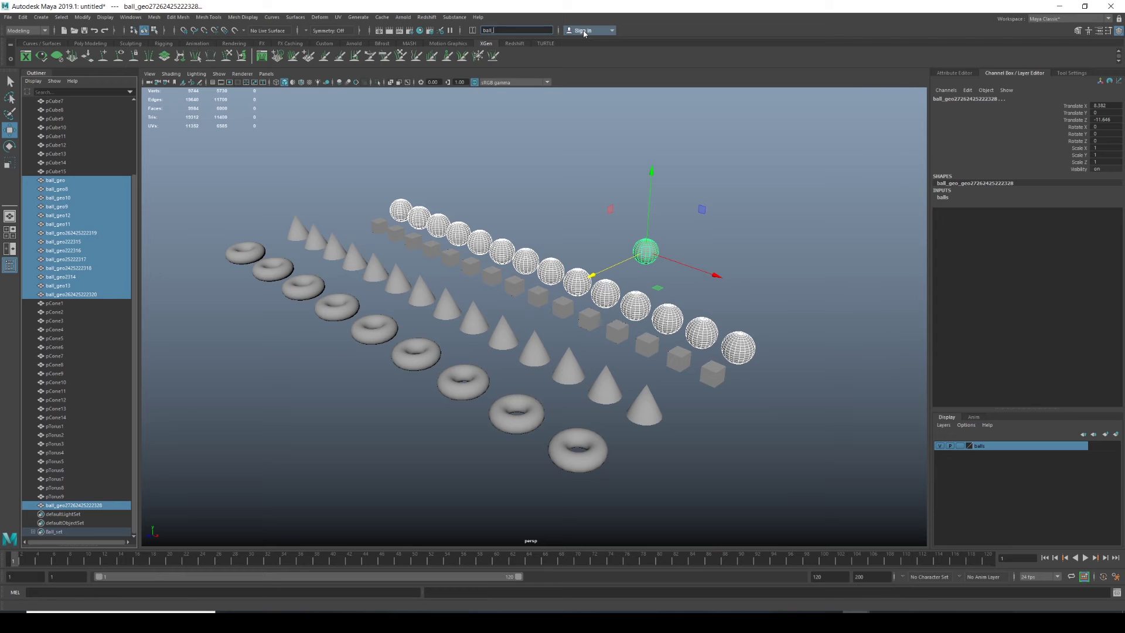
pyautogui.write('rome_')
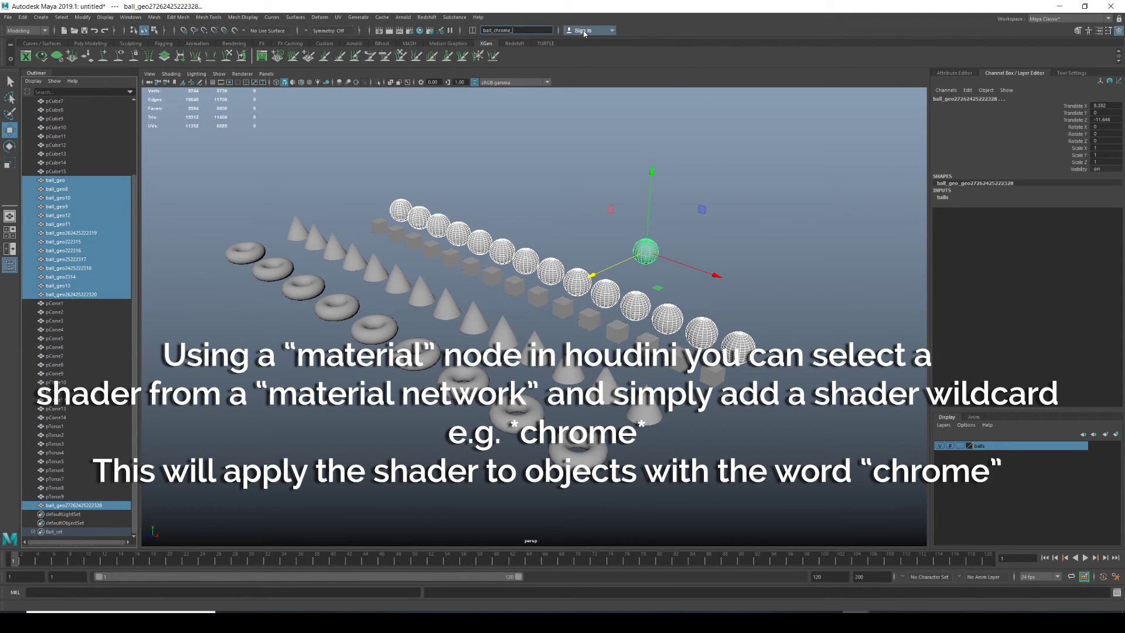
pyautogui.press('Return')
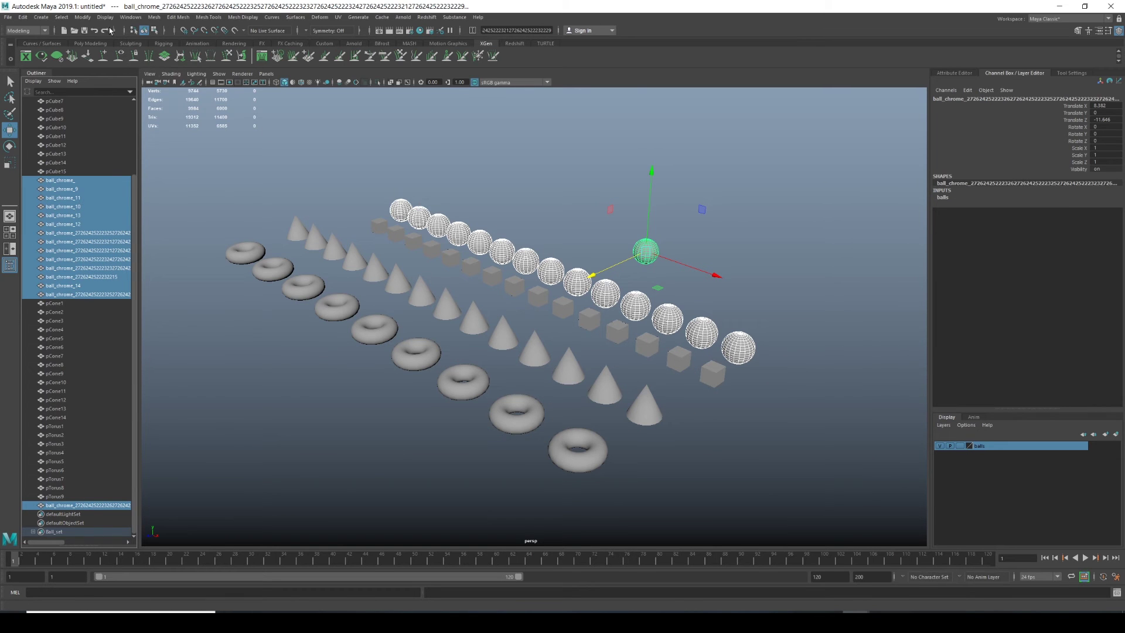
# Step: In Search and Replace Names, replace $ with _geo to append _geo to every sphere
pyautogui.click(82, 17)
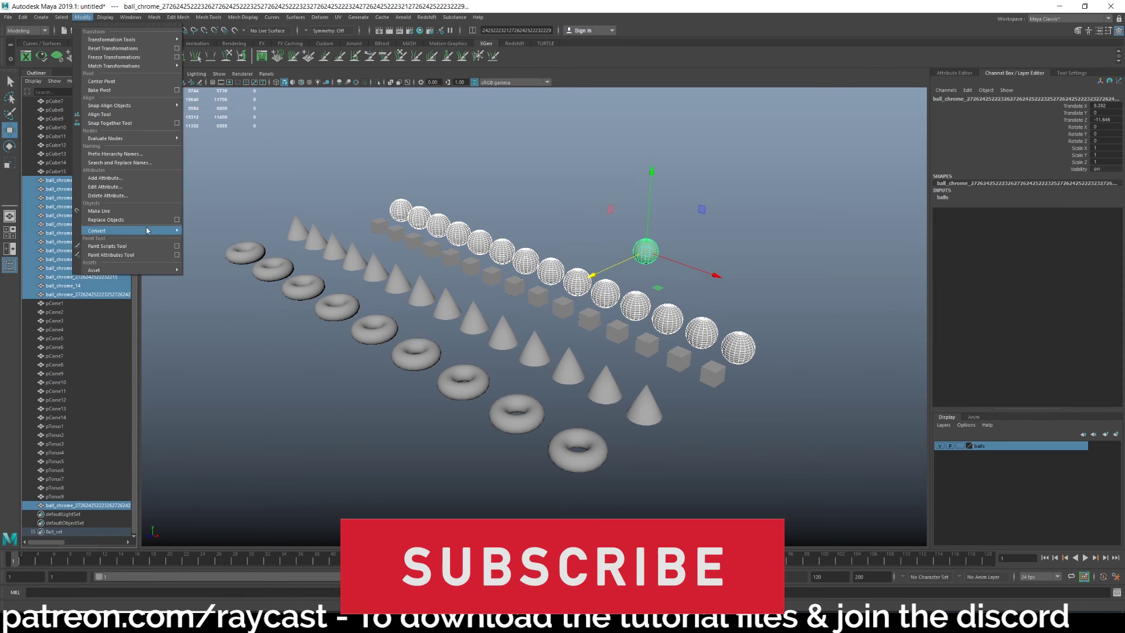
pyautogui.click(132, 163)
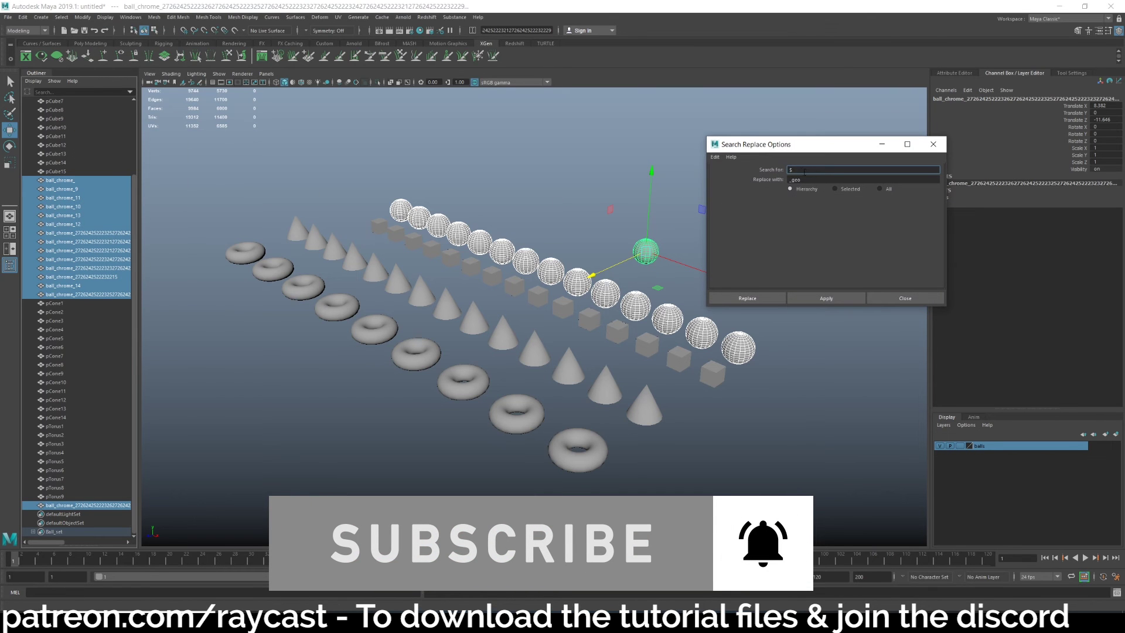
pyautogui.moveTo(803, 170); pyautogui.dragTo(765, 176)
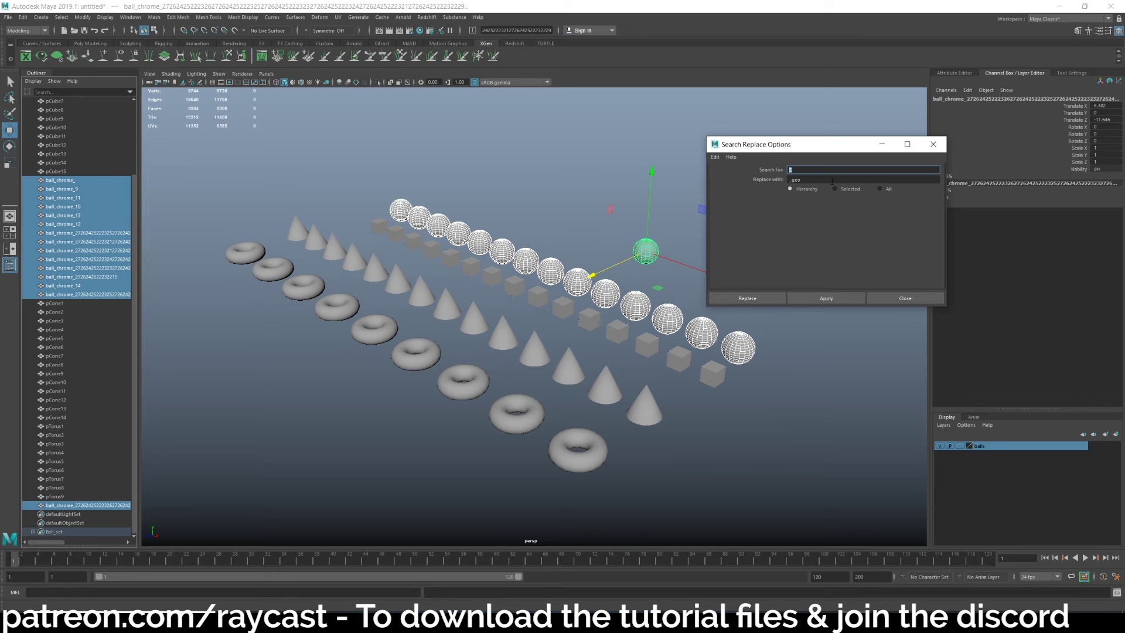
pyautogui.click(823, 179)
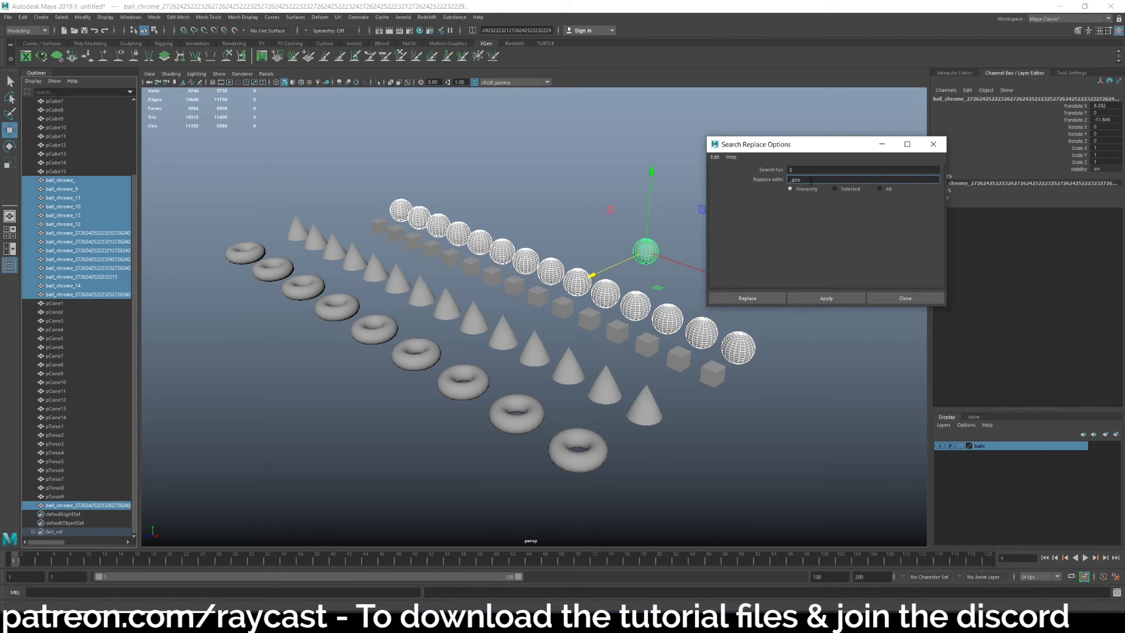
pyautogui.click(825, 298)
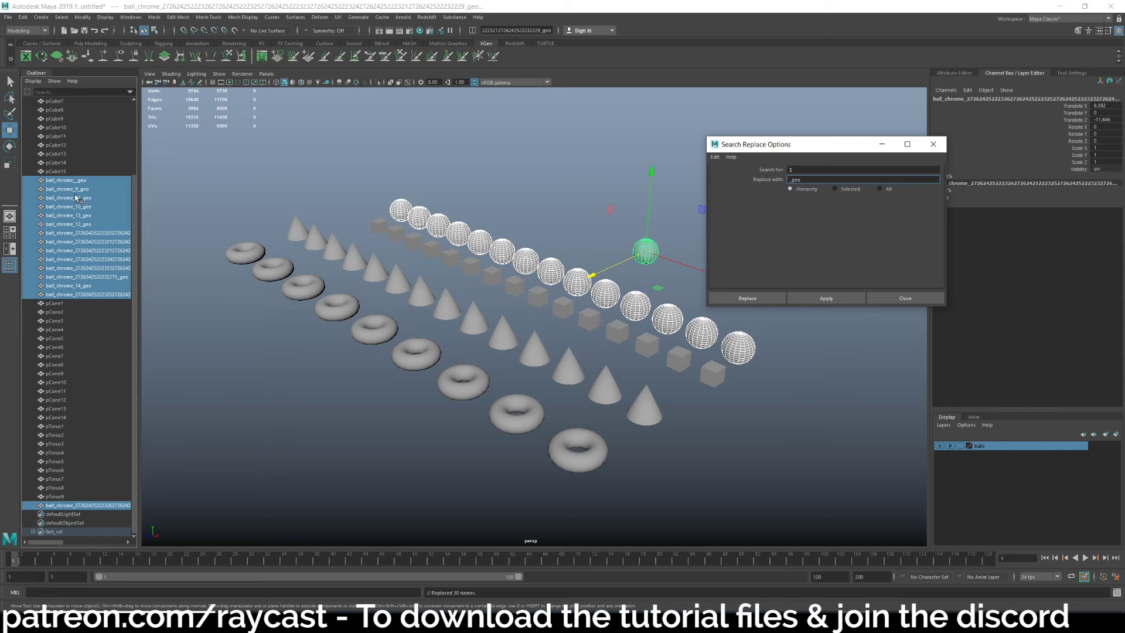
# Step: Widen the Outliner and inspect spheres like ball_chrome_13_geo and ball_chrome_12_geo
pyautogui.click(57, 198)
pyautogui.click(70, 215)
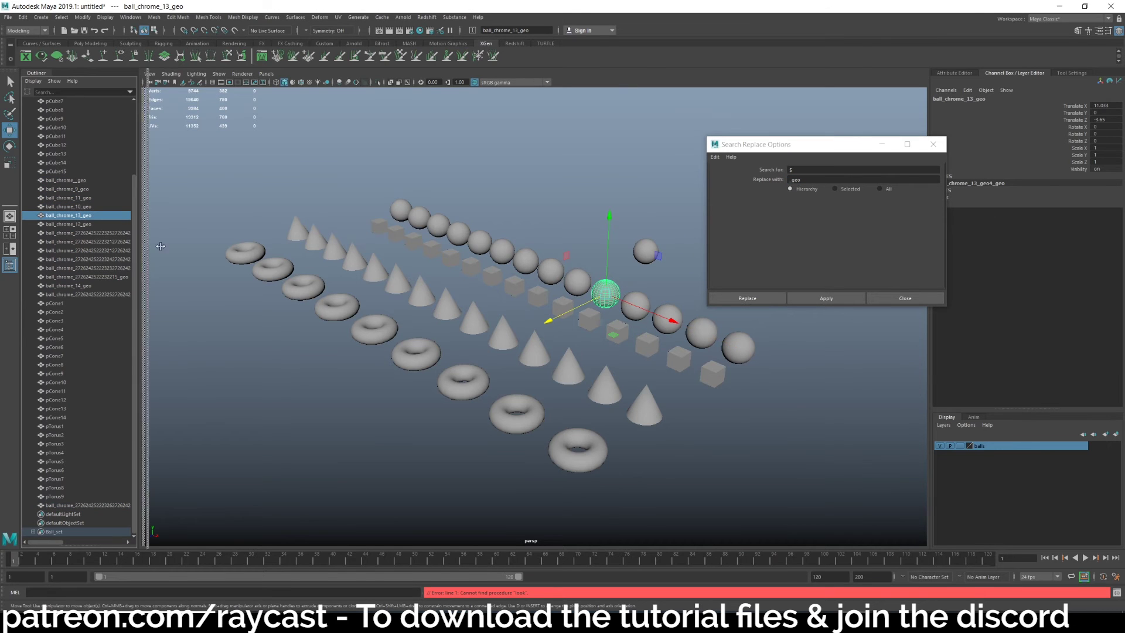
pyautogui.moveTo(139, 252); pyautogui.dragTo(211, 252)
pyautogui.click(156, 234)
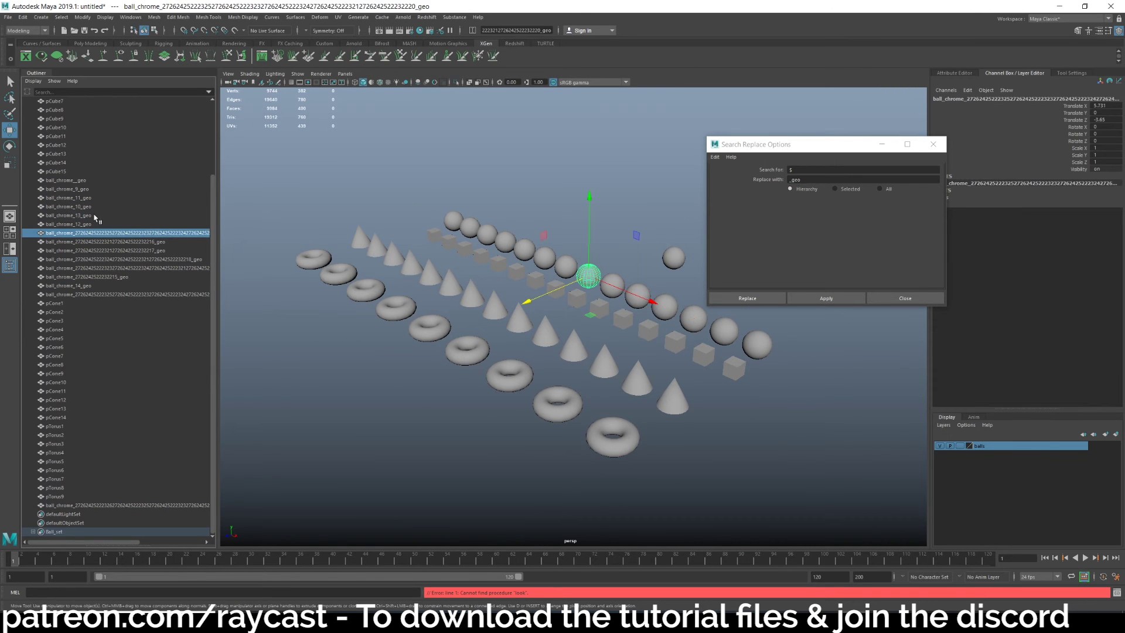
pyautogui.click(93, 224)
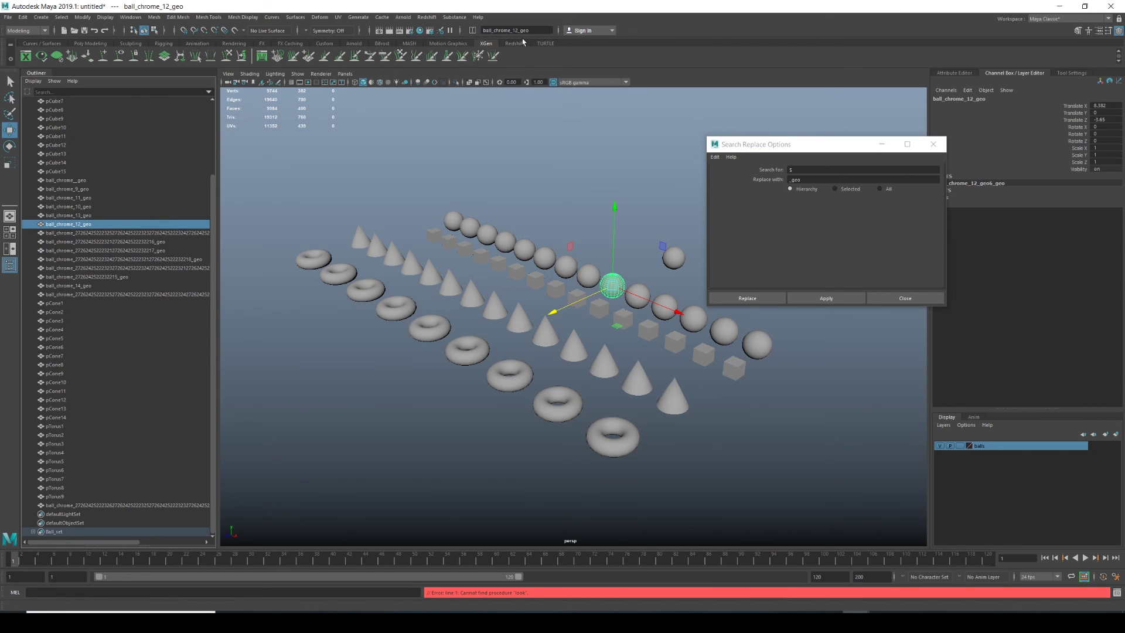
# Step: Select all cubes via a *pCube* name query, then set the input line to Rename
pyautogui.click(472, 30)
pyautogui.click(496, 59)
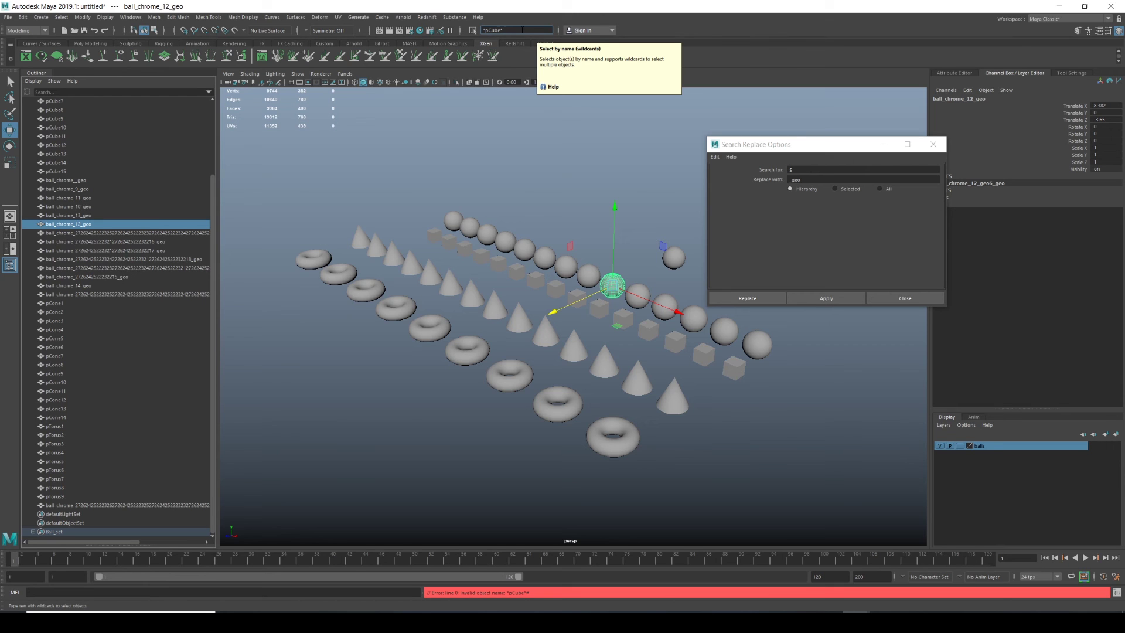
pyautogui.press('Return')
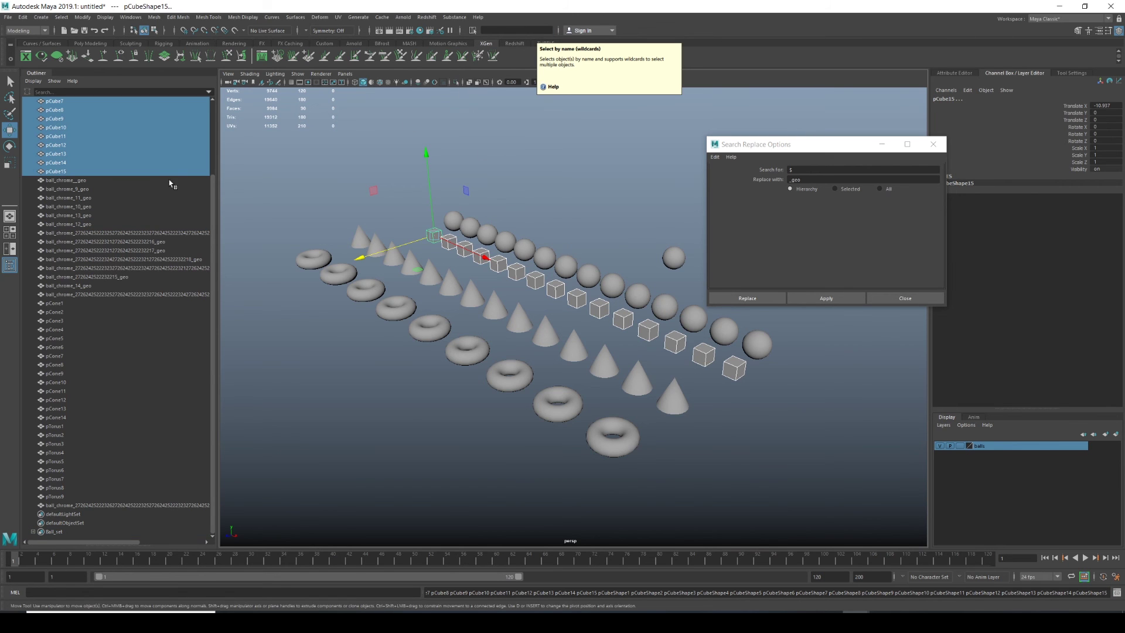
pyautogui.click(472, 31)
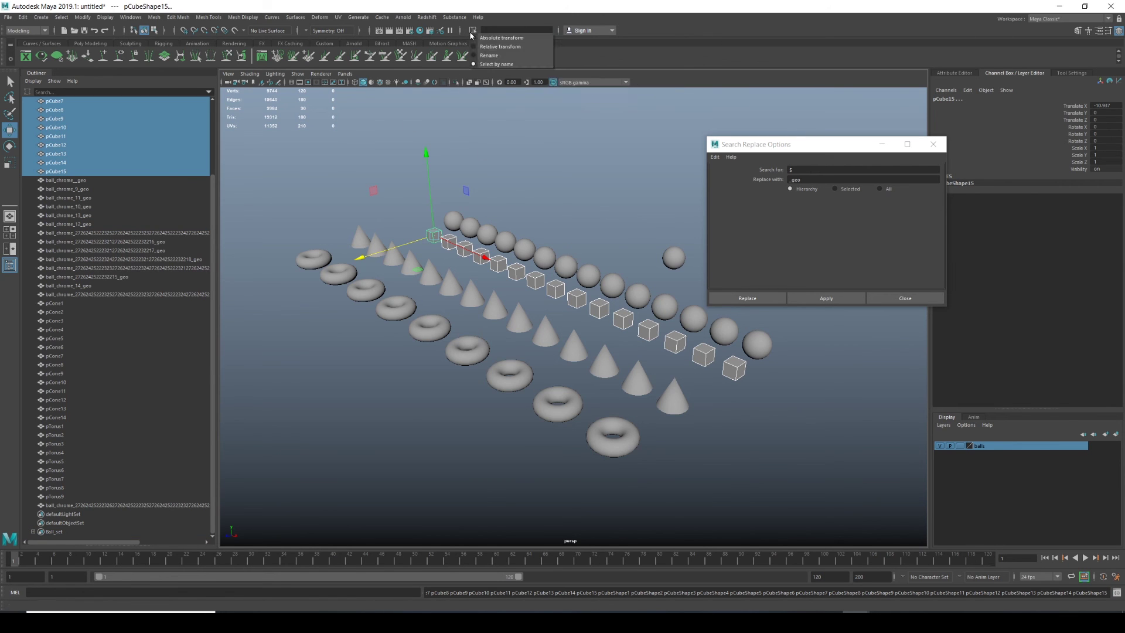
pyautogui.click(495, 51)
pyautogui.click(519, 32)
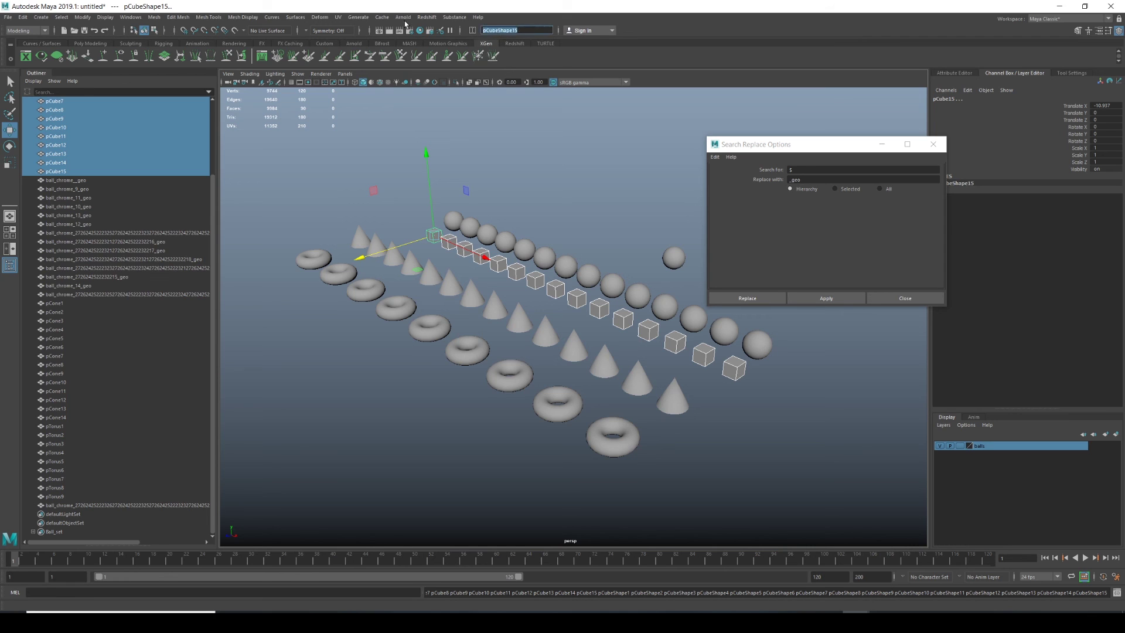
# Step: Rename the cubes to numbered box_cardboard_ names, then append the _geo suffix to each
pyautogui.write('box_cardboard_')
pyautogui.press('Return')
pyautogui.scroll(4, 113, 207)
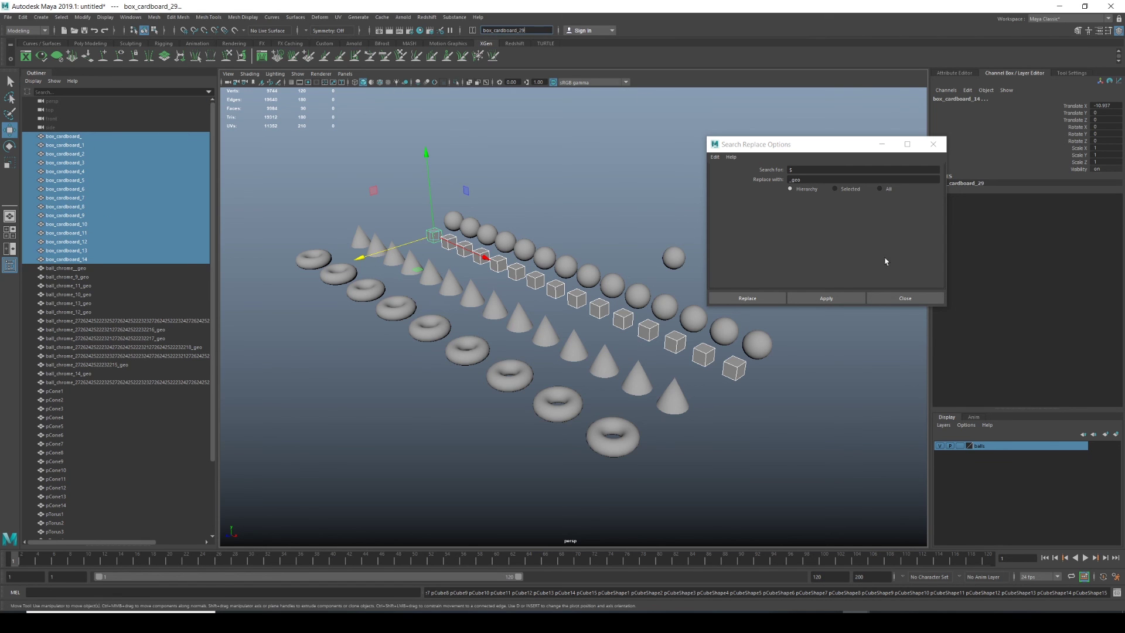
pyautogui.click(823, 298)
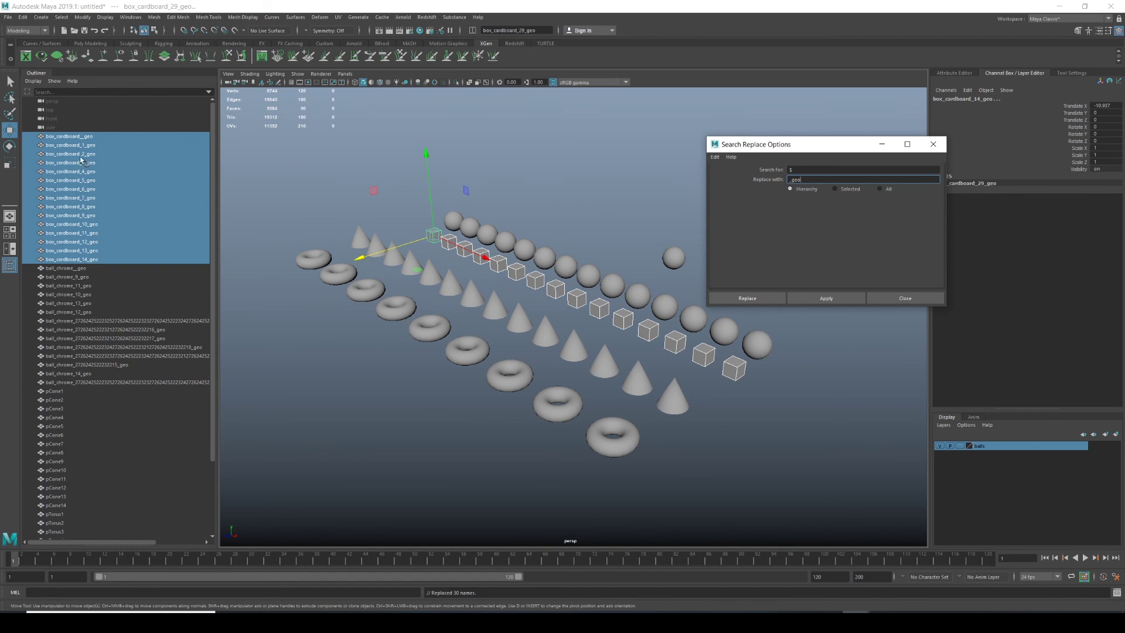
# Step: Rename box_cardboard__geo to box_cardboard_0_geo in the Outliner and move the Search Replace window aside
pyautogui.click(69, 139)
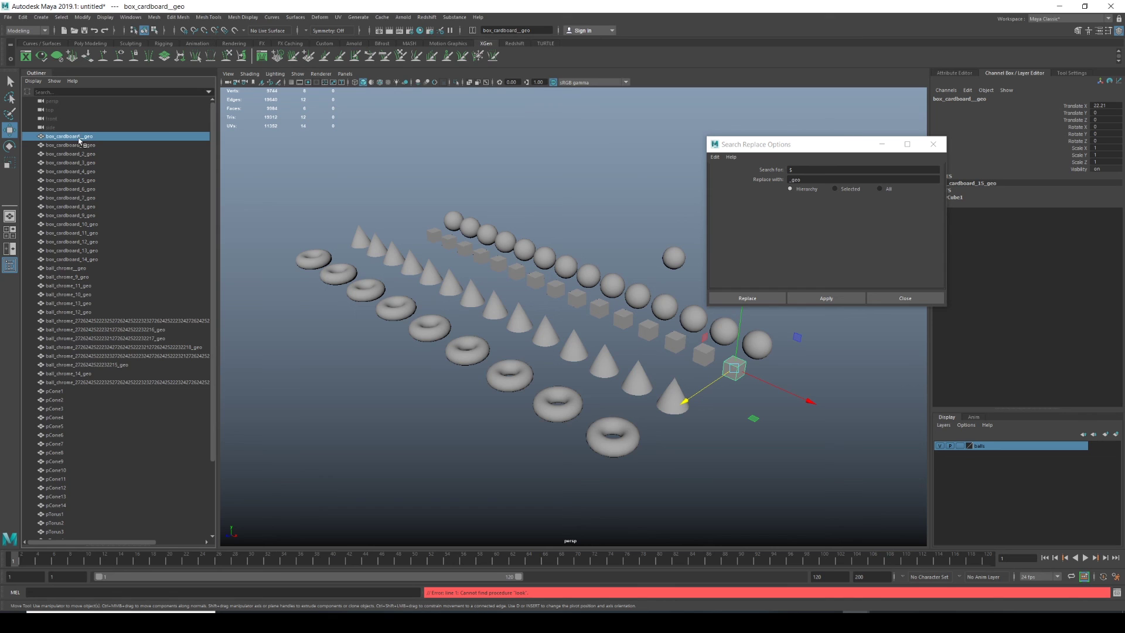
pyautogui.doubleClick(82, 137)
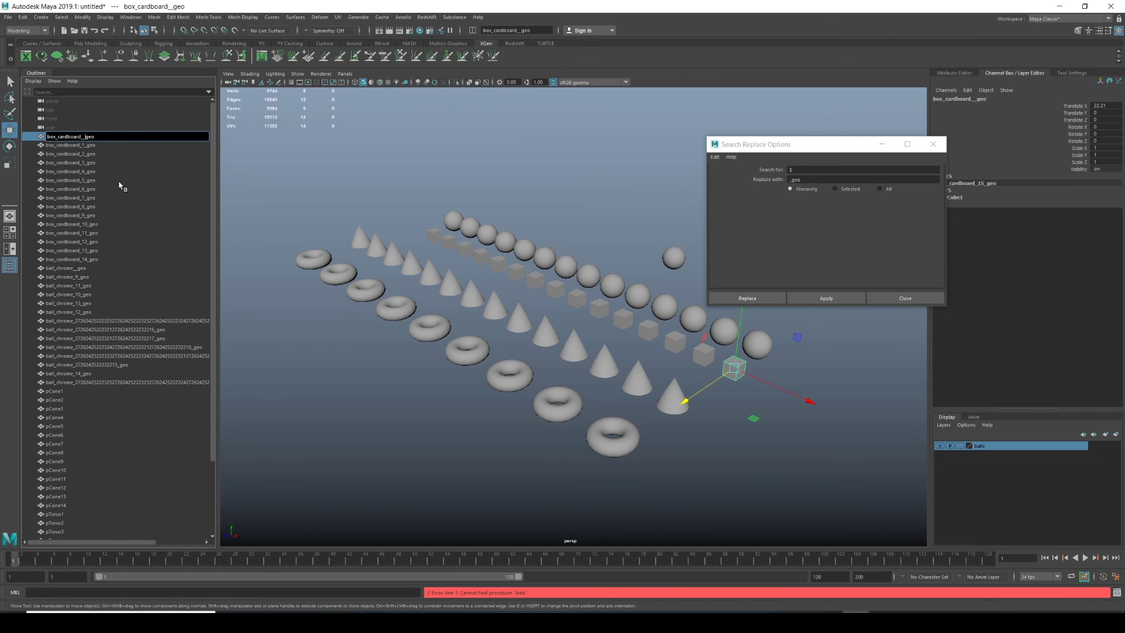
pyautogui.press('Return')
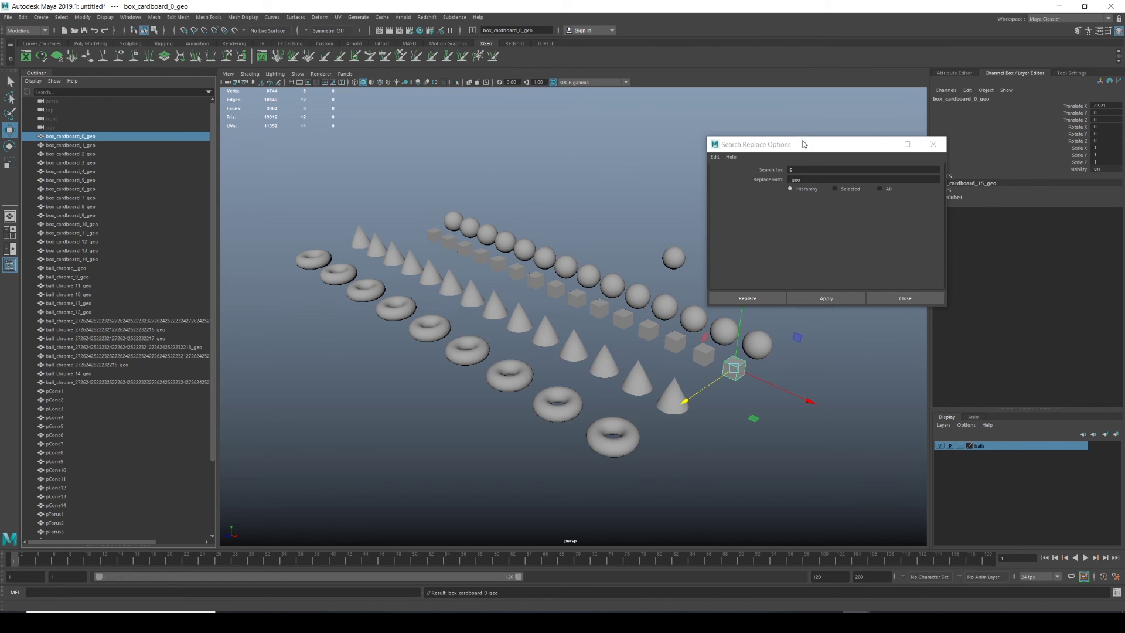
pyautogui.moveTo(803, 144); pyautogui.dragTo(755, 142)
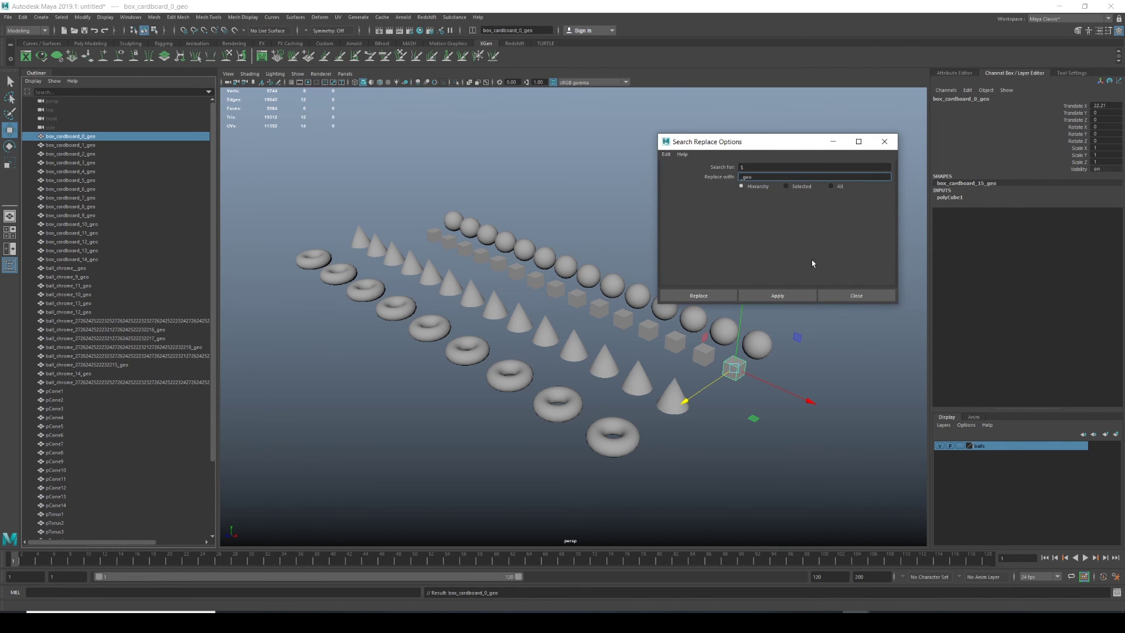